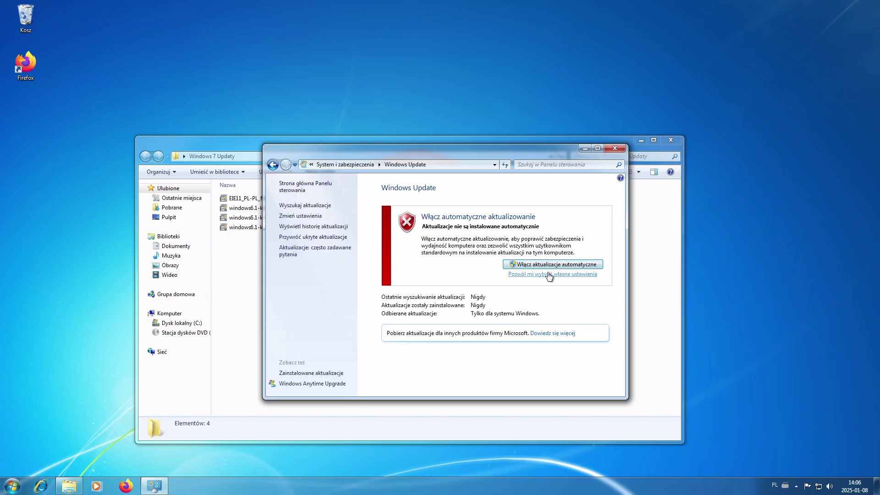
# - Turn on automatic updates in Windows Update to start the update search, and minimise its window
pyautogui.click(552, 274)
pyautogui.click(527, 264)
pyautogui.doubleClick(493, 152)
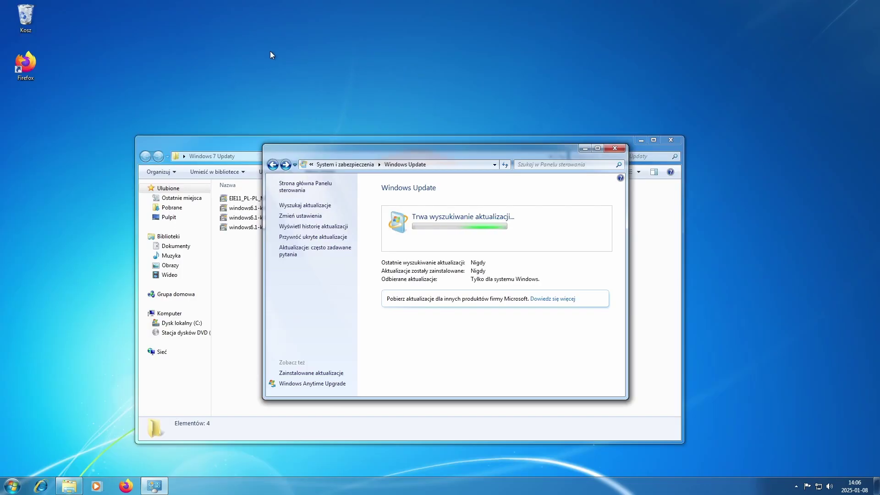
pyautogui.doubleClick(234, 3)
pyautogui.click(584, 149)
# - Display the files in the Windows 7 Updaty folder as larger icons and close the minimised Windows Update window
pyautogui.moveTo(495, 341); pyautogui.dragTo(268, 228)
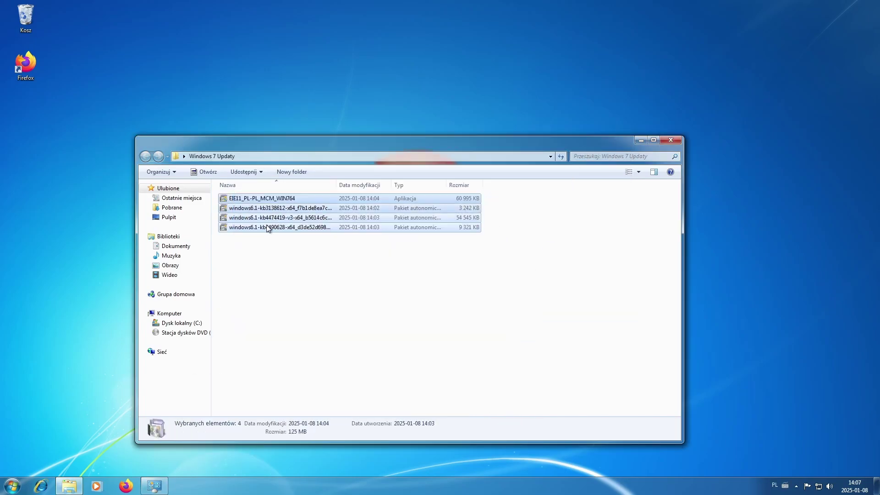
pyautogui.keyDown('ctrl'); pyautogui.scroll(3, 332, 274); pyautogui.keyUp('ctrl')
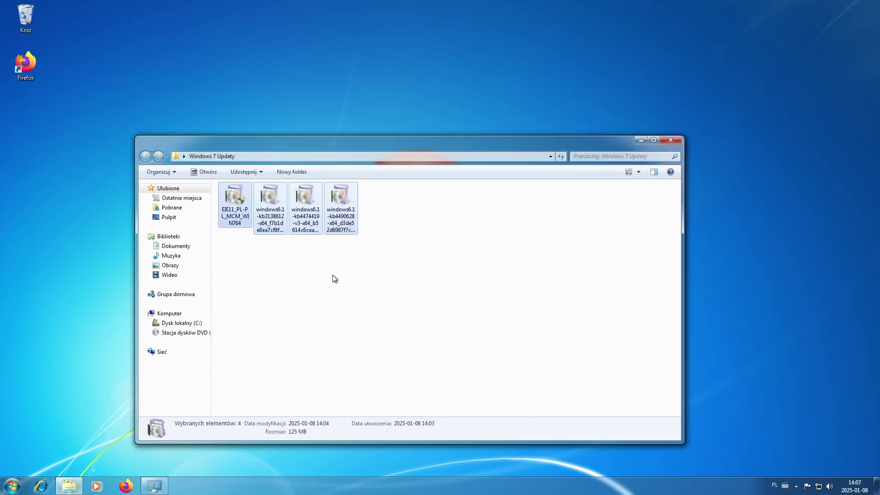
pyautogui.keyDown('ctrl'); pyautogui.scroll(2, 332, 278); pyautogui.keyUp('ctrl')
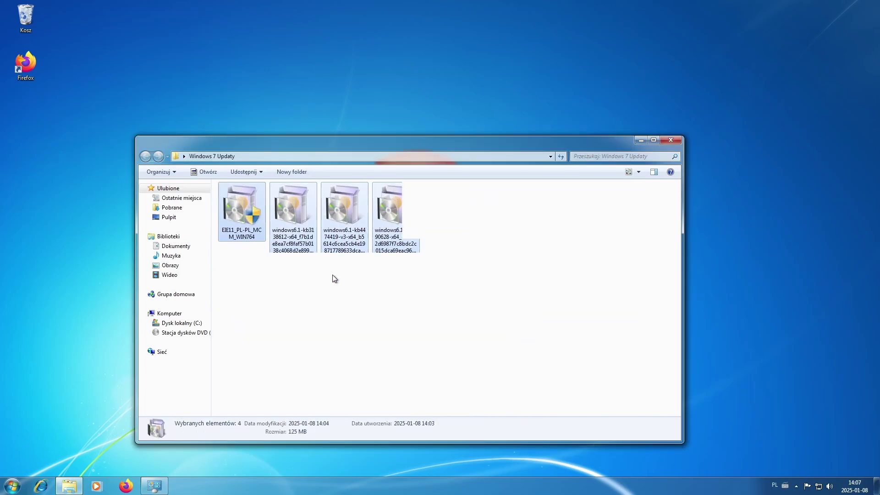
pyautogui.click(405, 315)
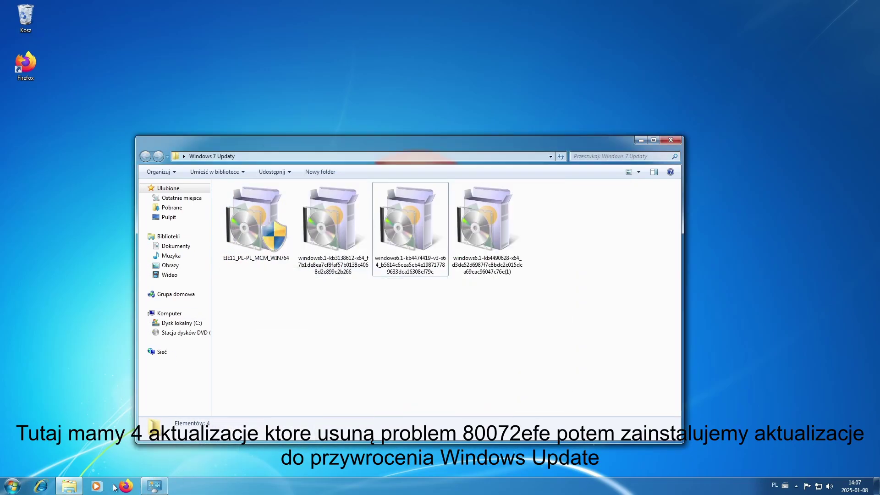
pyautogui.rightClick(154, 486)
pyautogui.click(141, 463)
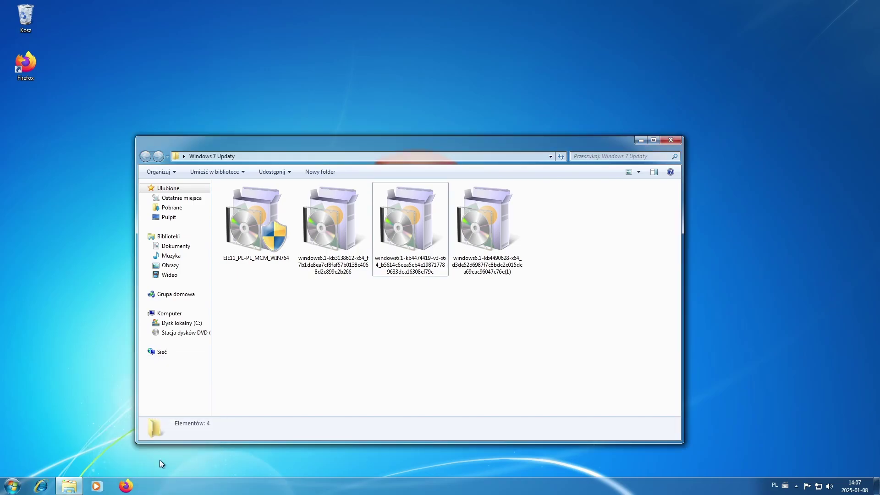
# - Try to run the EIE11_PL-PL_MCM_WIN764 installer, allowing it to make changes, and dismiss its message
pyautogui.doubleClick(260, 234)
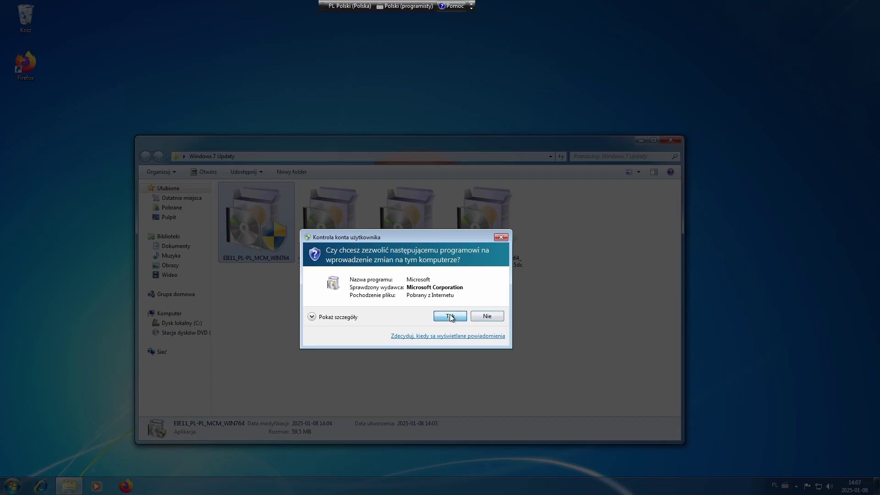
pyautogui.click(450, 316)
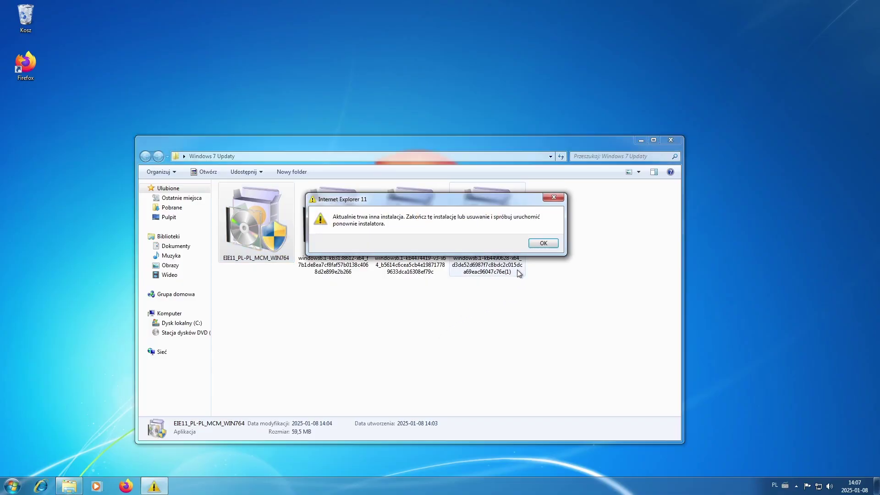
pyautogui.click(542, 244)
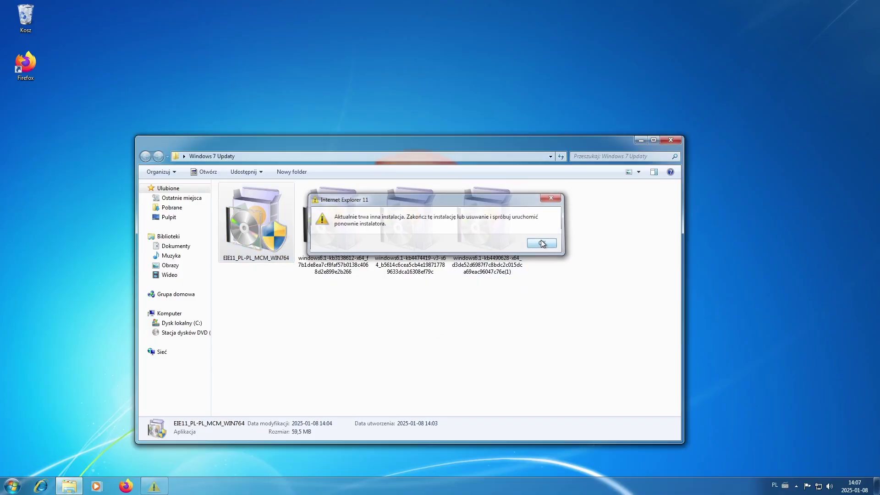
# - End the EIE11_PL-PL_MCM_WIN764.EXE process in Task Manager and close Task Manager
pyautogui.rightClick(198, 487)
pyautogui.click(232, 453)
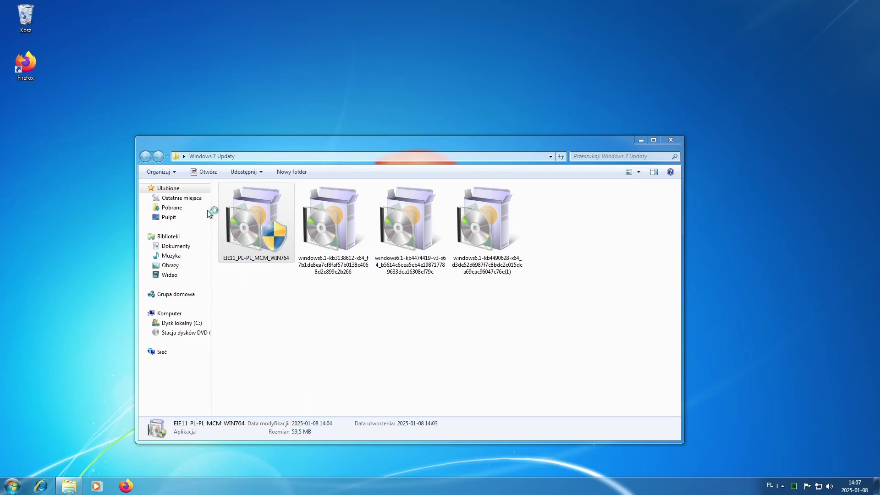
pyautogui.click(47, 35)
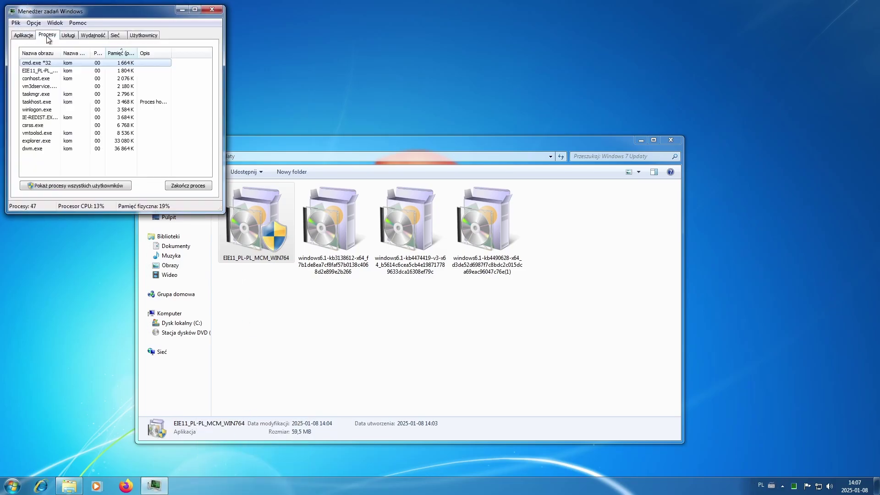
pyautogui.click(75, 71)
pyautogui.click(190, 186)
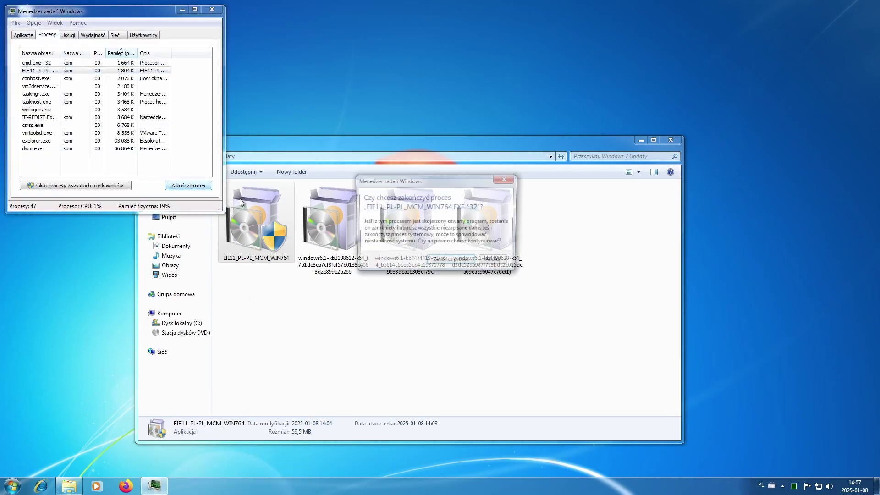
pyautogui.click(452, 259)
pyautogui.click(213, 7)
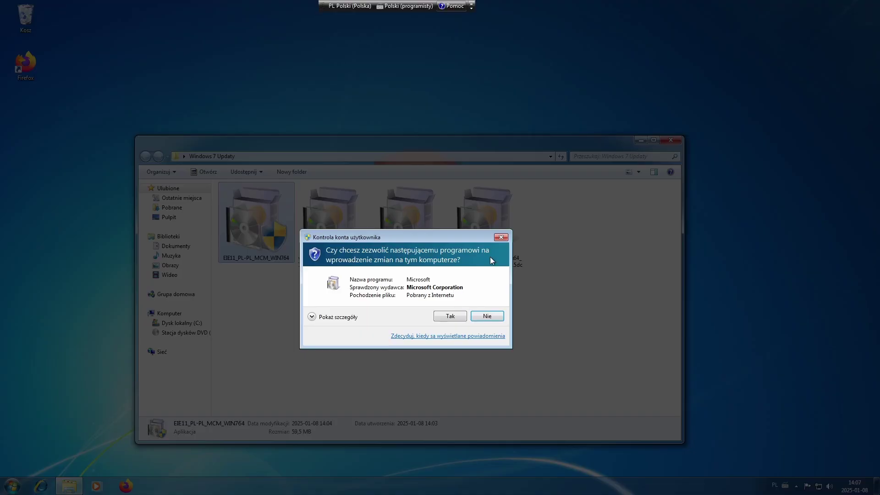
# - Try to start the Internet Explorer 11 installer again, approving the User Account Control request
pyautogui.hotkey('alt', 't')
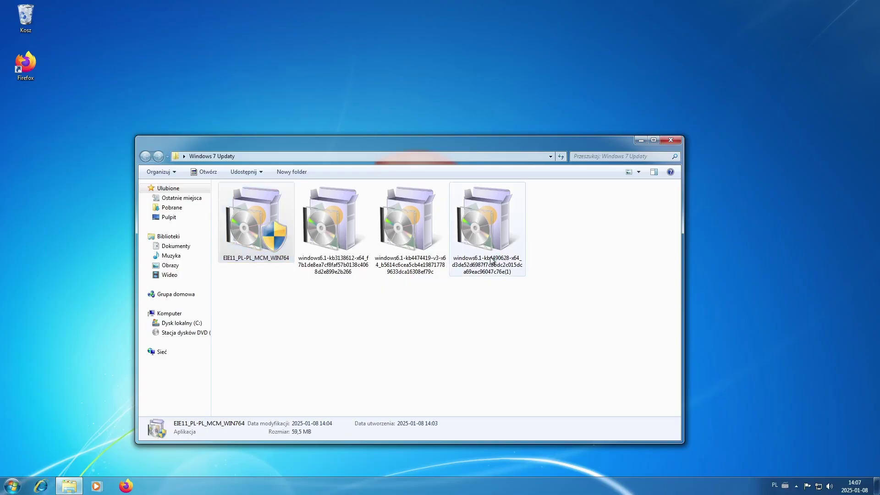
pyautogui.click(541, 244)
# - End the leftover IE-REDIST.EXE process in Task Manager and close Task Manager
pyautogui.rightClick(376, 486)
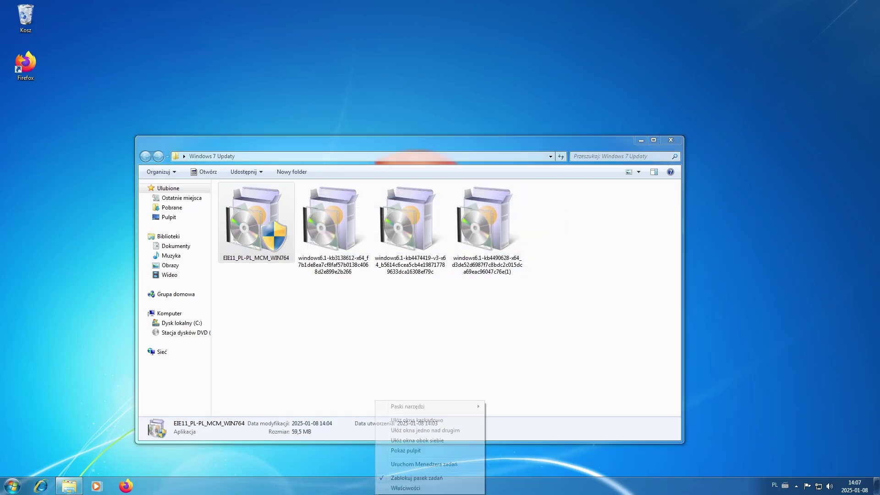
pyautogui.click(427, 464)
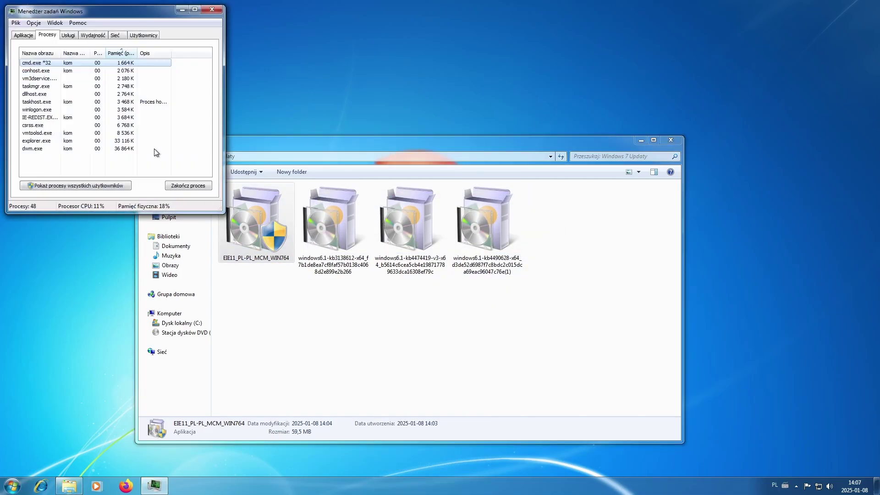
pyautogui.click(158, 110)
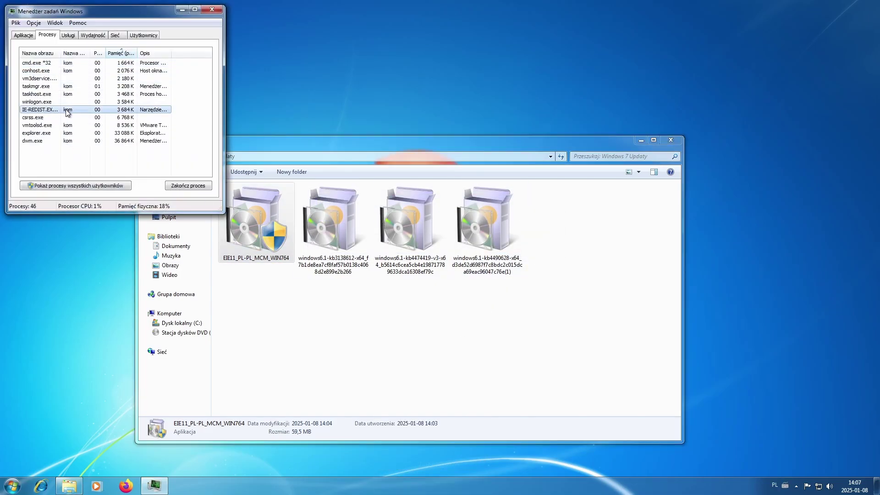
pyautogui.click(189, 186)
pyautogui.click(625, 261)
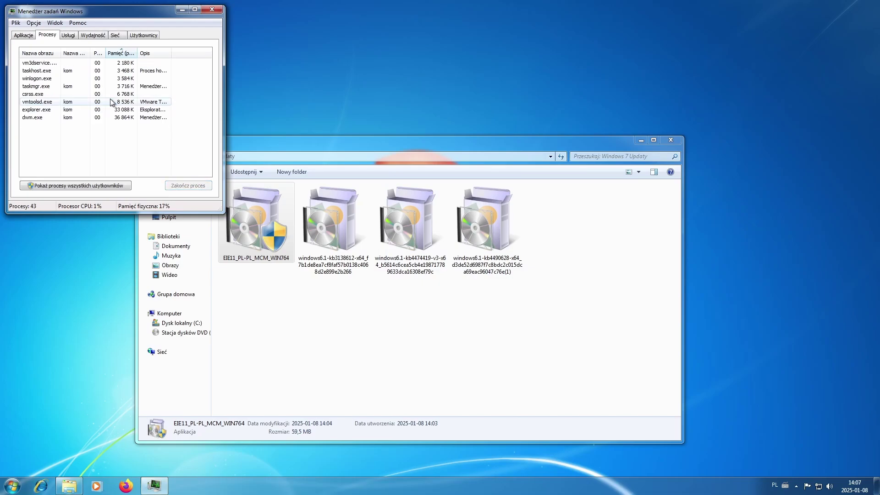
pyautogui.click(213, 10)
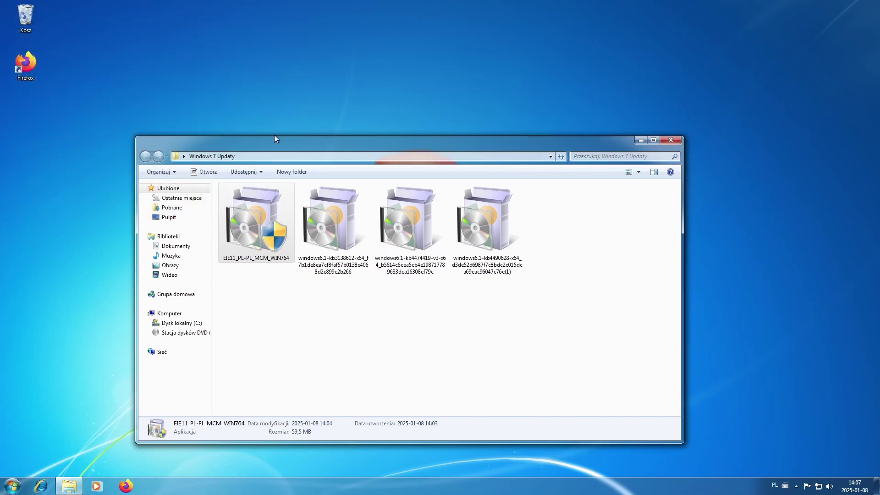
# - Run EIE11_PL-PL_MCM_WIN764 with permission to make changes, minimise the folder window and start installing Internet Explorer 11
pyautogui.click(273, 277)
pyautogui.click(268, 233)
pyautogui.doubleClick(267, 233)
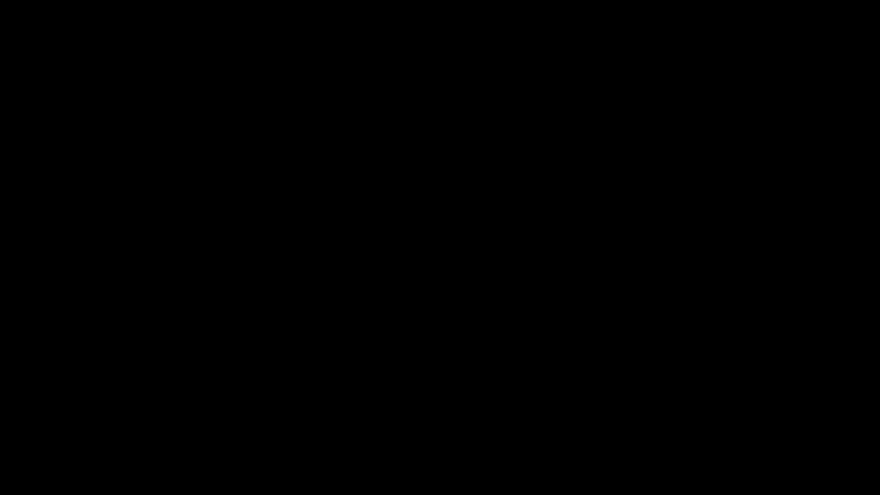
pyautogui.press('Left')
pyautogui.press('Return')
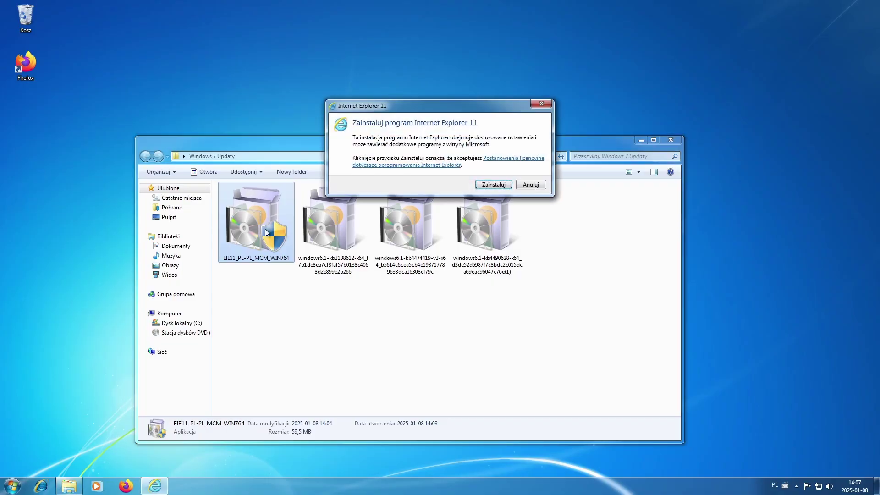
pyautogui.click(640, 140)
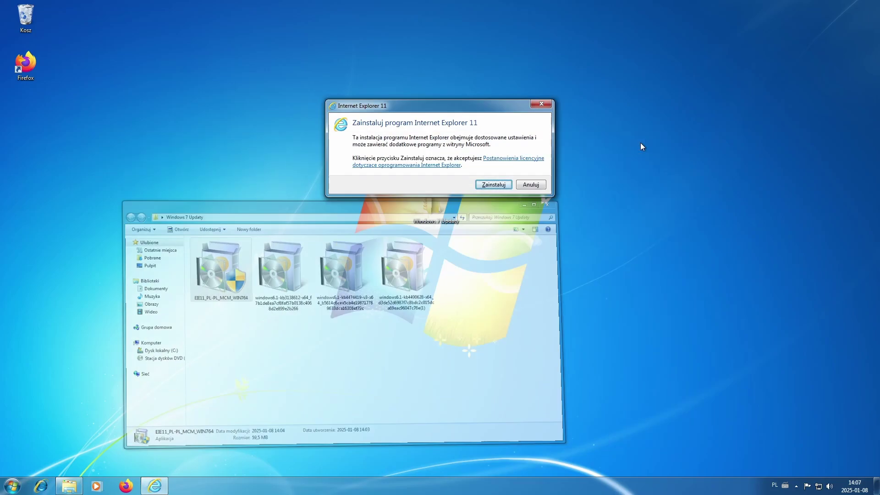
pyautogui.click(492, 184)
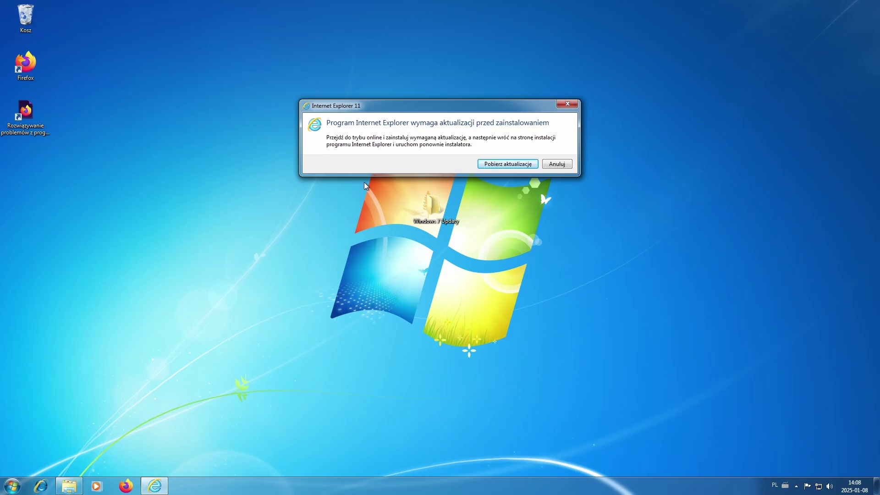
# - Open the installer's required-updates web page and download the 64-bit package of update 2729094 in a new tab
pyautogui.click(501, 166)
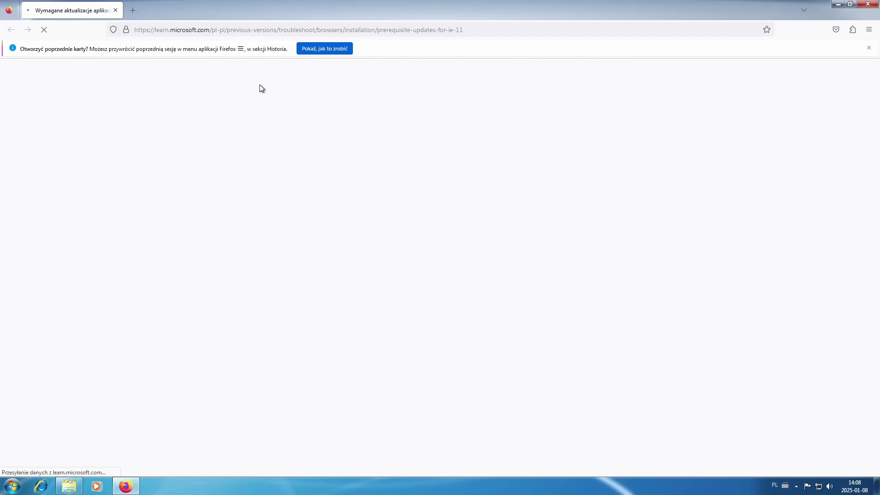
pyautogui.scroll(-3, 393, 280)
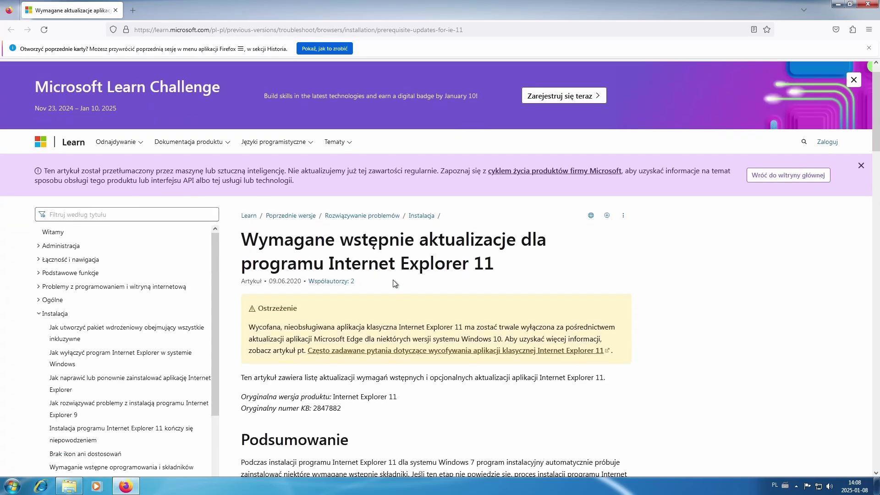
pyautogui.scroll(-3, 323, 348)
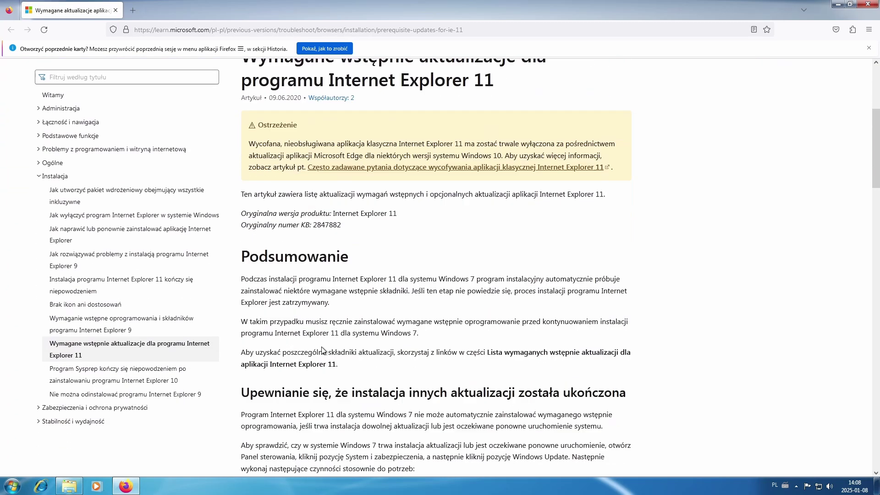
pyautogui.scroll(-10, 321, 347)
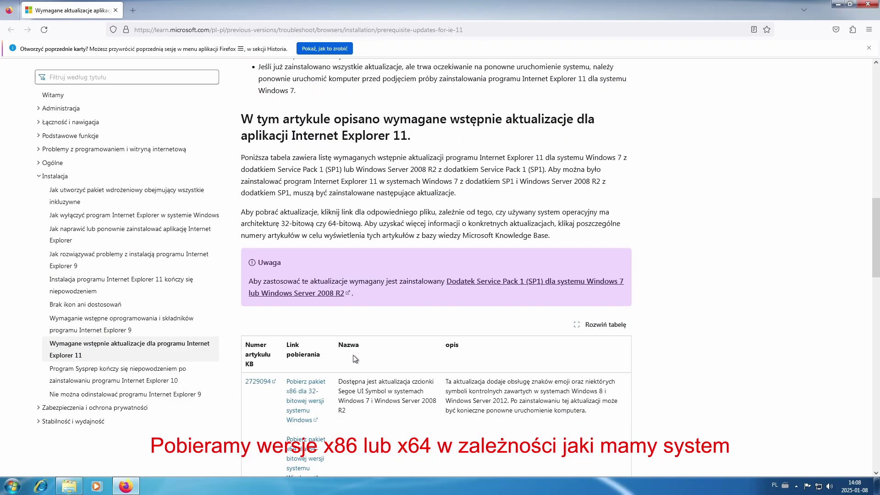
pyautogui.scroll(-2, 353, 356)
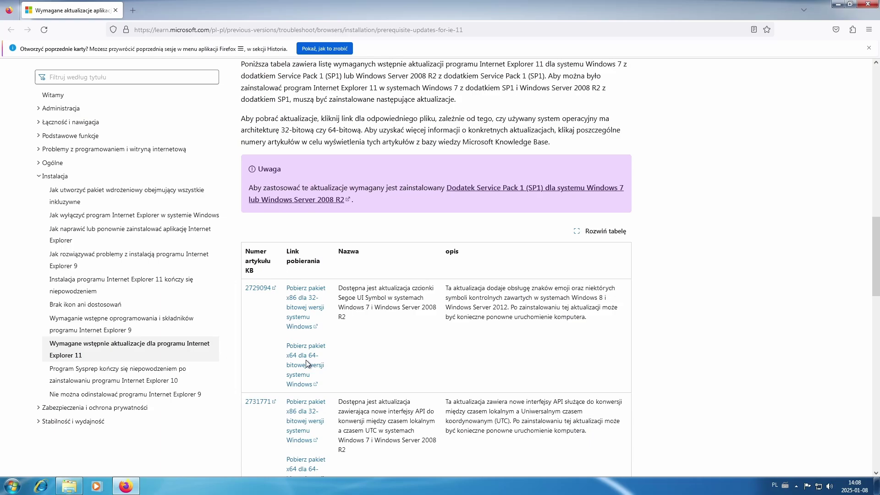
pyautogui.rightClick(308, 357)
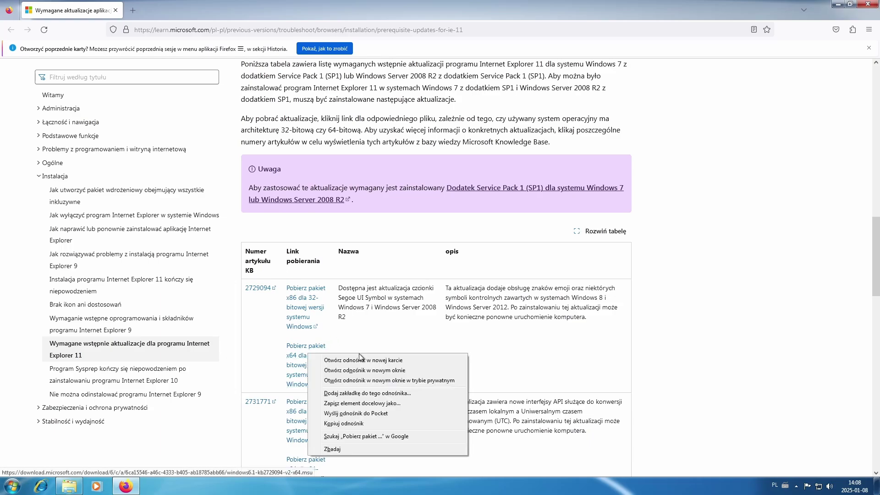
pyautogui.click(362, 360)
# - Download the 64-bit packages of updates 2731771 and 2670838 in new tabs
pyautogui.scroll(-6, 363, 359)
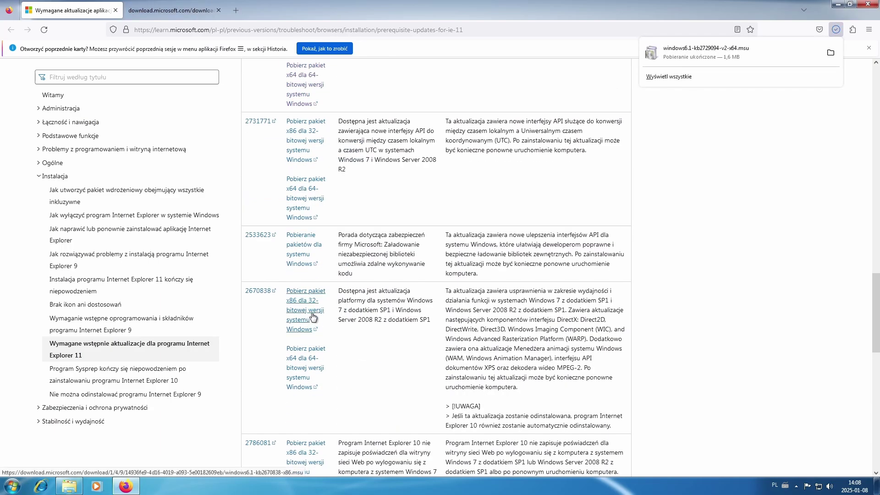
pyautogui.rightClick(318, 211)
pyautogui.click(322, 207)
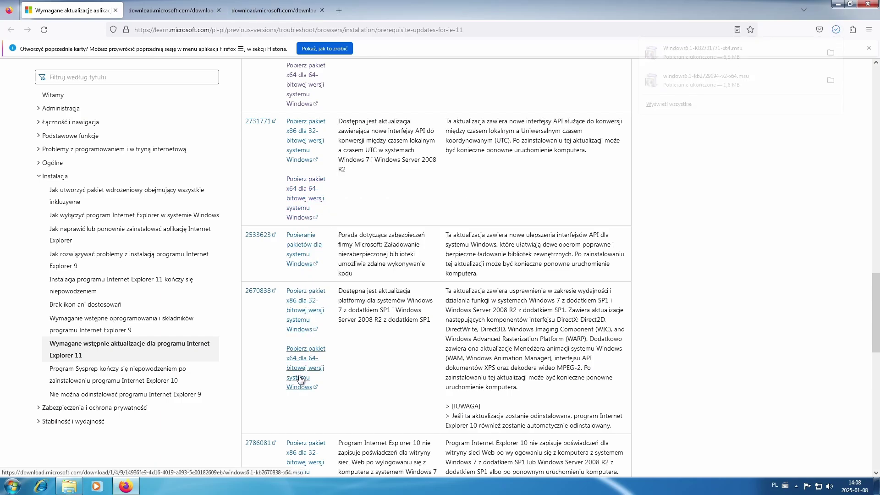
pyautogui.rightClick(316, 382)
pyautogui.click(332, 384)
# - Download the 64-bit packages of updates 2786081 and 2834140 in new tabs
pyautogui.scroll(-3, 330, 394)
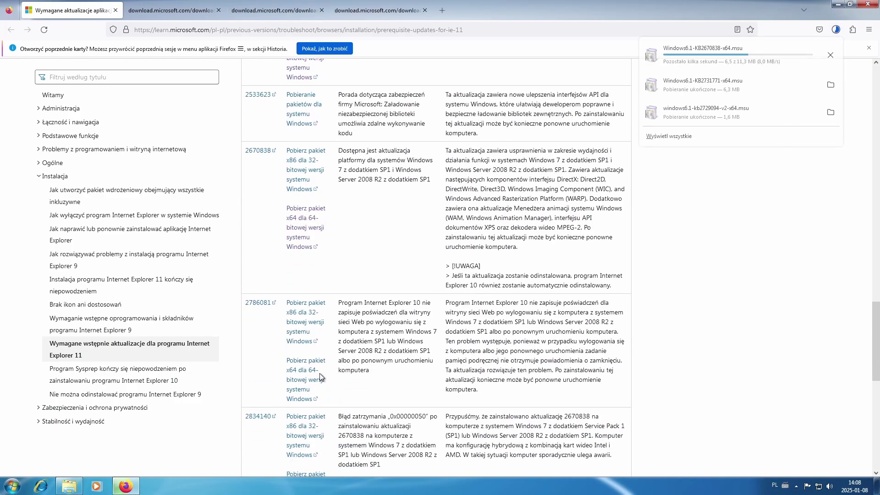
pyautogui.rightClick(299, 380)
pyautogui.click(332, 389)
pyautogui.scroll(-4, 334, 392)
pyautogui.scroll(-3, 333, 393)
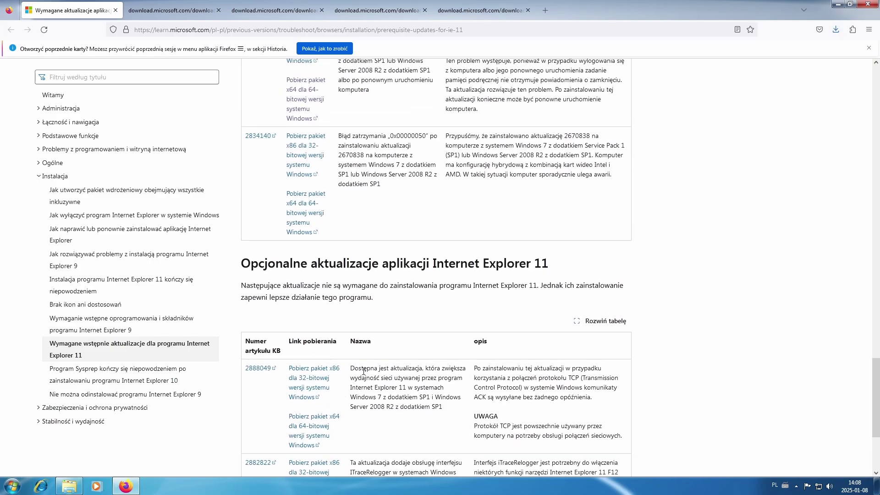
pyautogui.rightClick(299, 214)
pyautogui.click(321, 220)
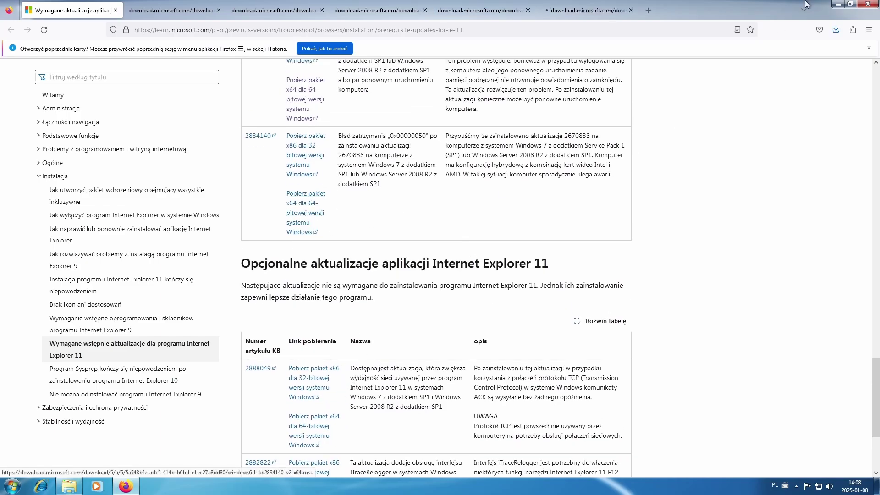
# - Open the folder containing the downloaded update windows6.1-kb2834140-v2-x64 from the browser's download list
pyautogui.click(836, 30)
pyautogui.click(832, 51)
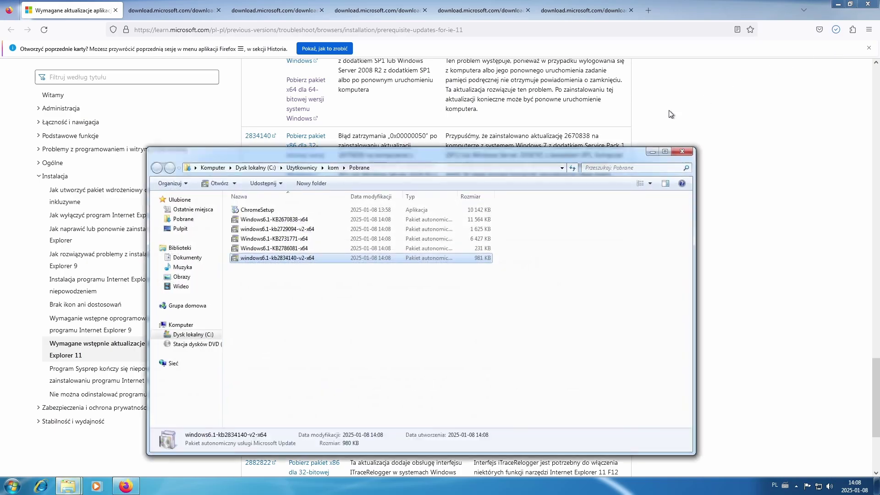
# - Move the five downloaded Windows6.1 update packages from Pobrane into the desktop folder Windows 7 Updaty and open that folder
pyautogui.click(838, 4)
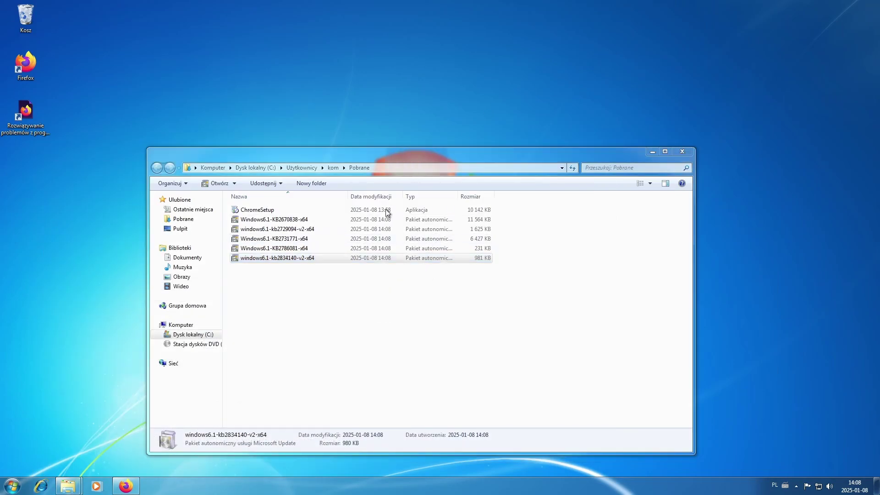
pyautogui.moveTo(413, 152); pyautogui.dragTo(614, 284)
pyautogui.moveTo(517, 431); pyautogui.dragTo(429, 206)
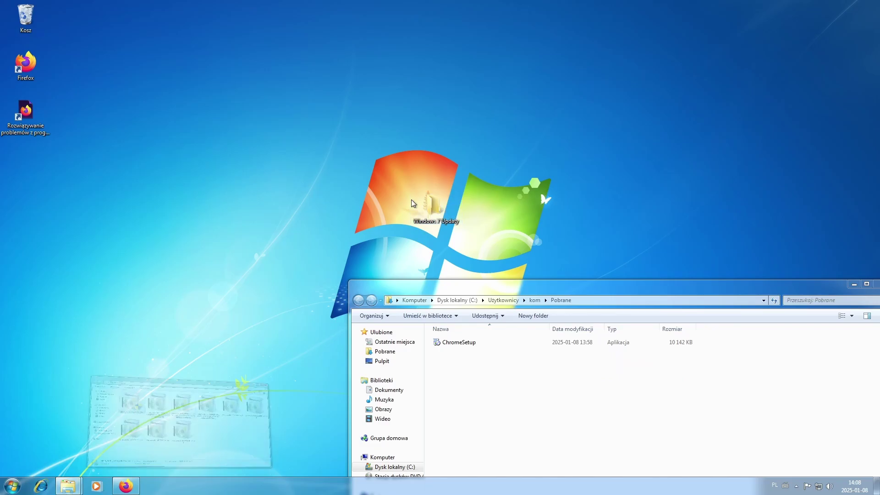
pyautogui.doubleClick(427, 206)
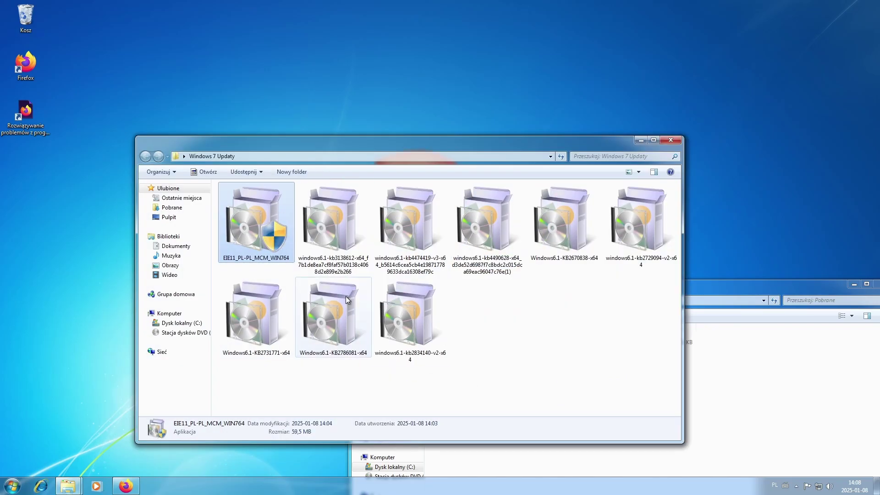
# - Install the windows6.1-kb3138612-x64 update package and close the installer without restarting the computer
pyautogui.doubleClick(338, 226)
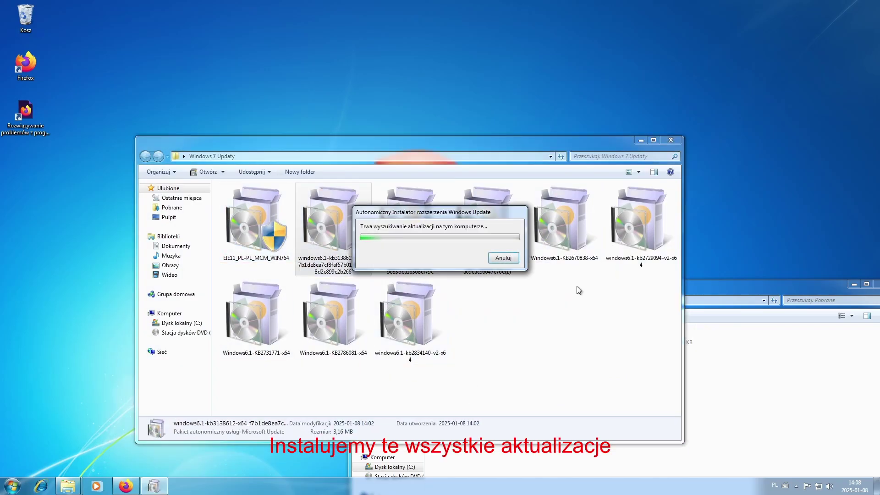
pyautogui.click(477, 279)
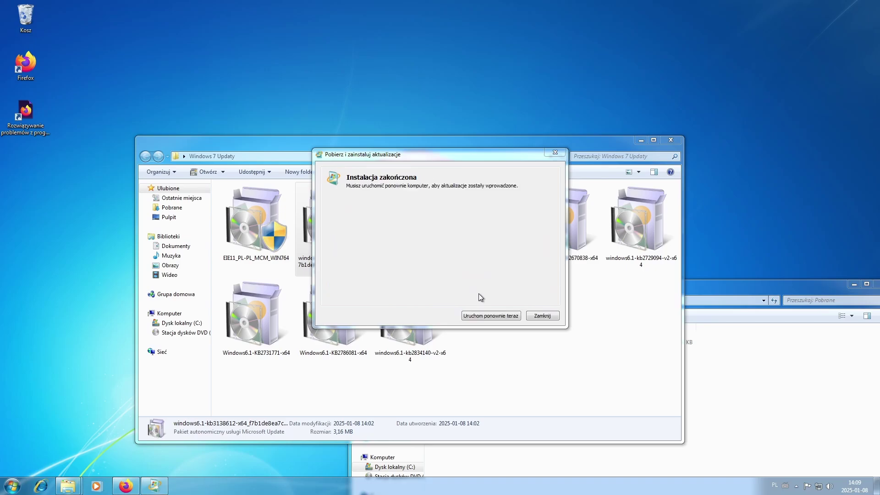
pyautogui.click(543, 315)
# - Run the kb4474419-v3-x64 and kb4490628-x64 update packages, closing the installer without restarting the computer
pyautogui.doubleClick(432, 232)
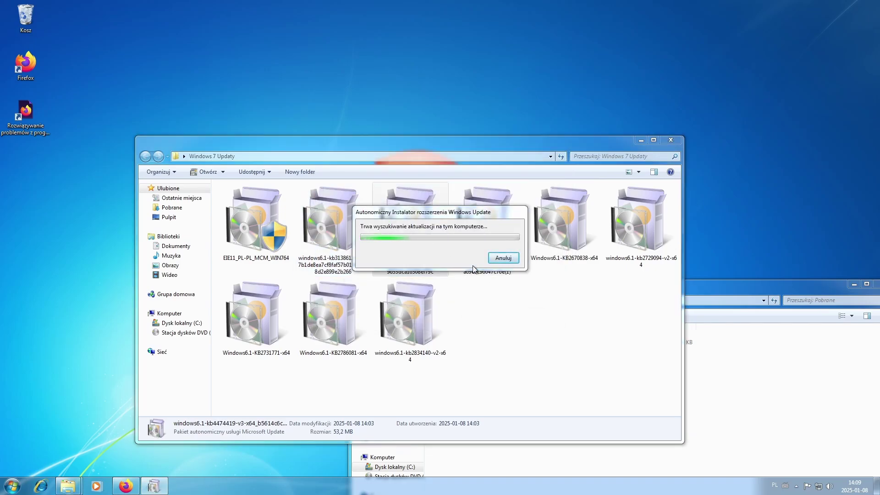
pyautogui.click(525, 275)
pyautogui.doubleClick(504, 227)
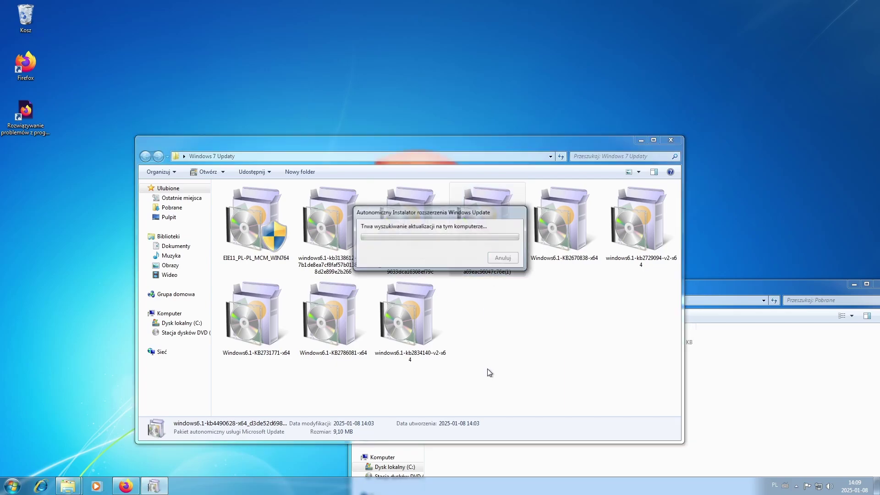
pyautogui.click(464, 281)
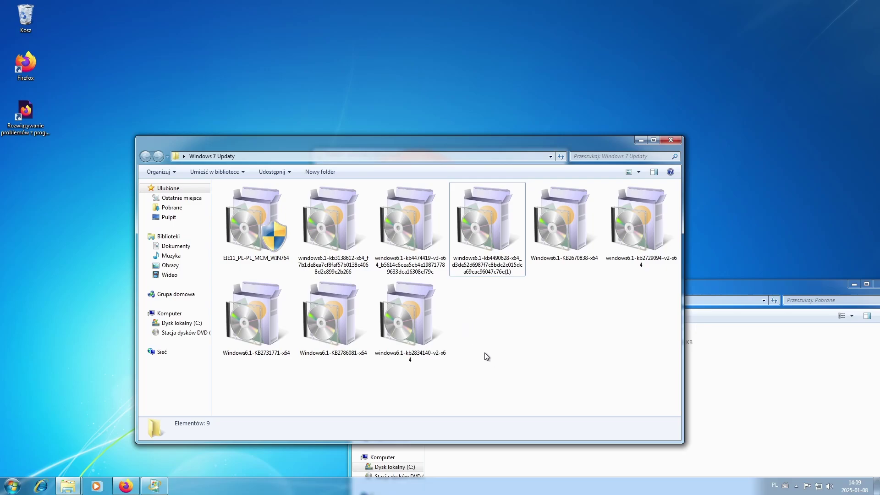
pyautogui.click(165, 488)
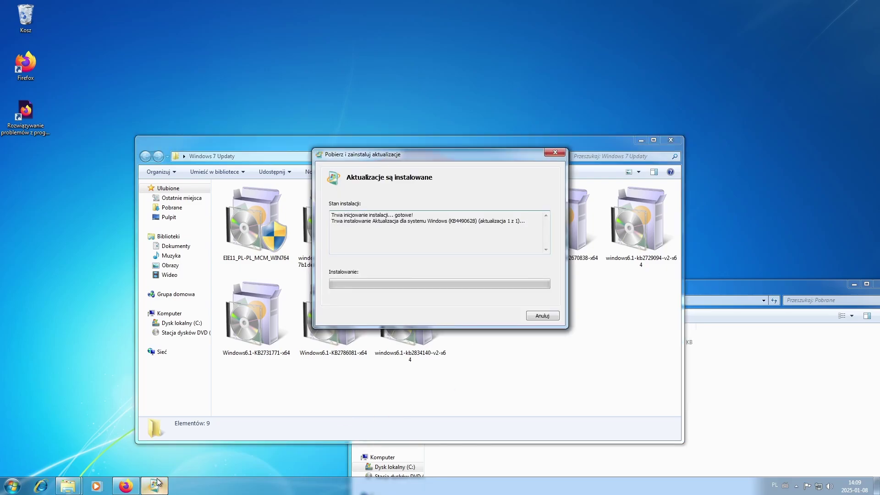
pyautogui.moveTo(471, 156); pyautogui.dragTo(711, 263)
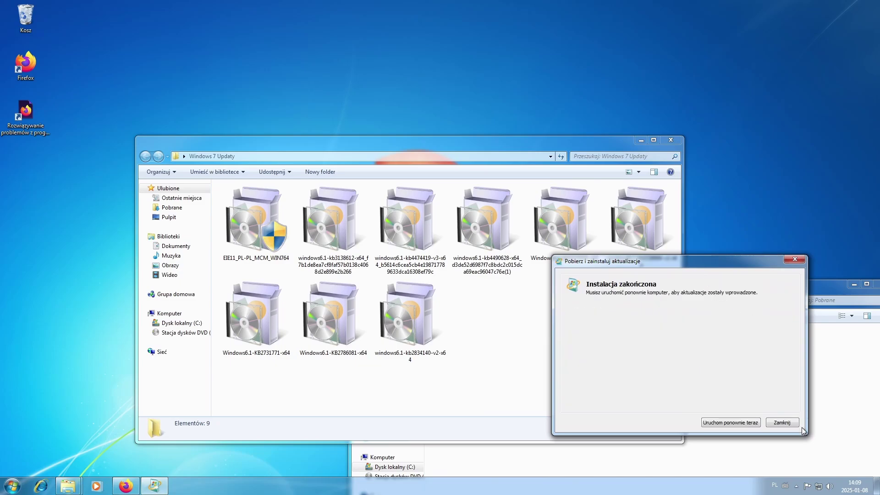
pyautogui.click(796, 425)
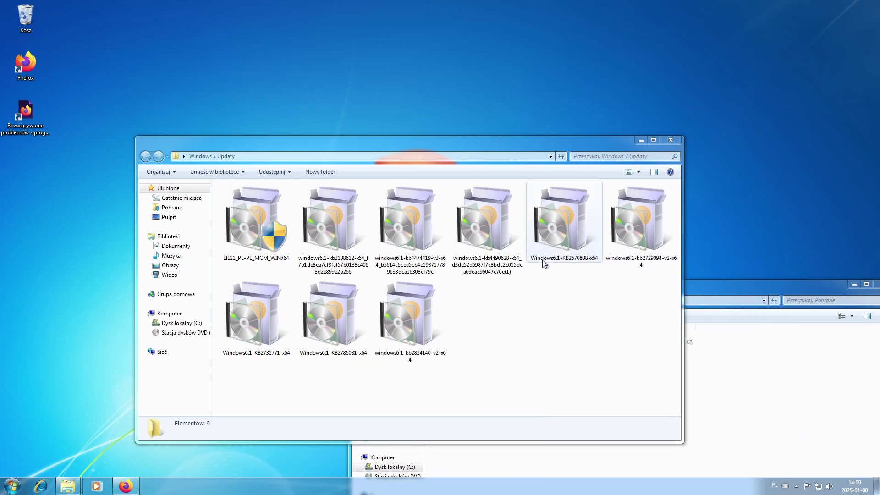
# - Run the update packages Windows6.1-KB2670838-x64 and windows6.1-kb2729094-v2-x64, dismissing each installer's message
pyautogui.doubleClick(560, 260)
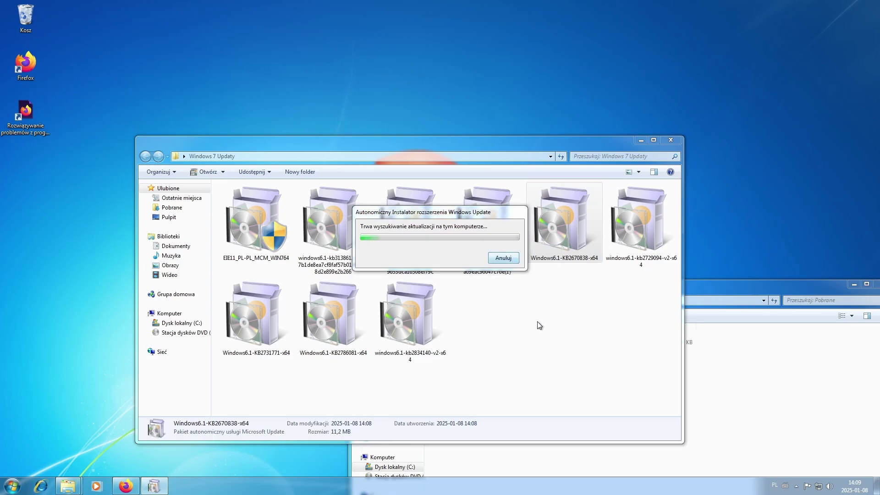
pyautogui.click(530, 278)
pyautogui.doubleClick(641, 222)
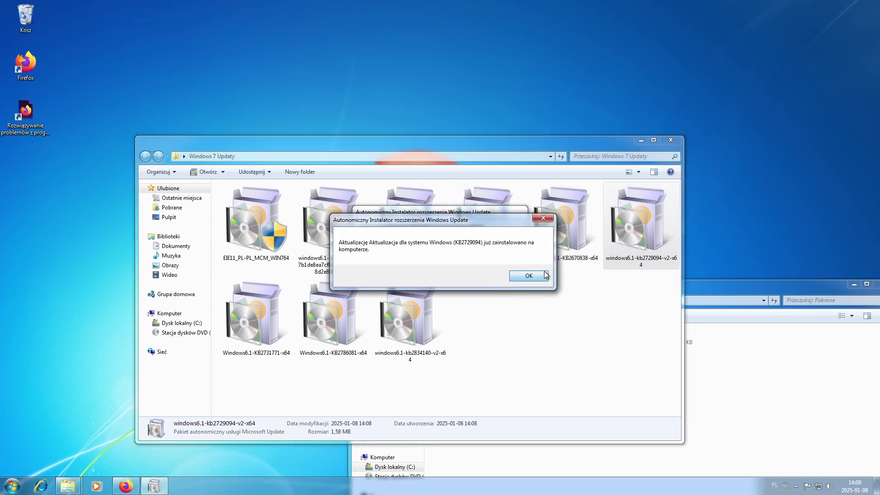
pyautogui.click(527, 275)
# - Install Windows6.1-KB2731771-x64 without restarting, and remove the Firefox troubleshooting shortcut from the desktop while it installs
pyautogui.doubleClick(255, 317)
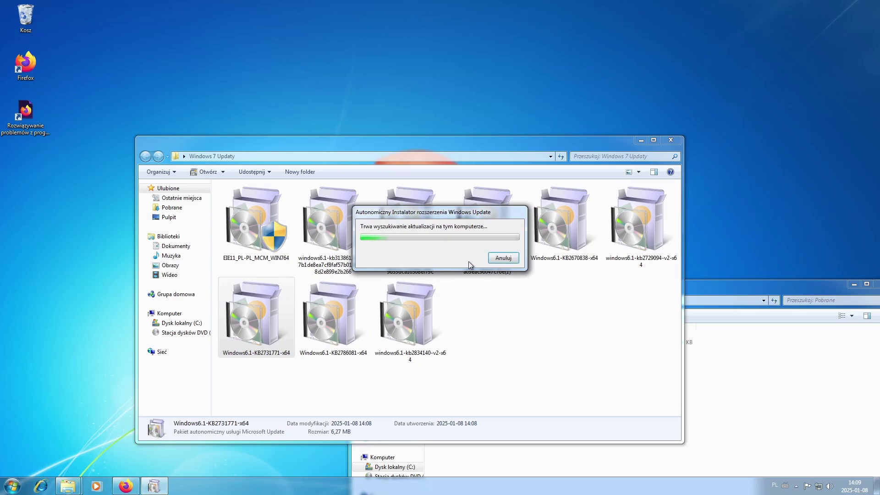
pyautogui.click(472, 286)
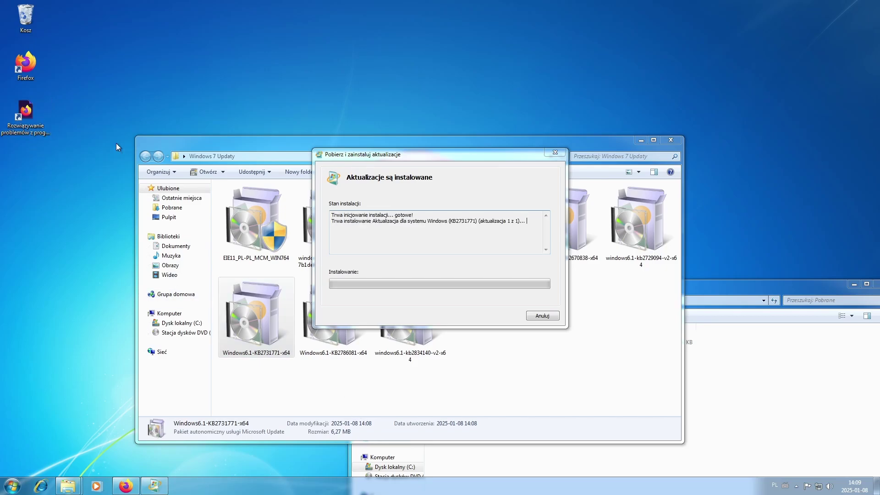
pyautogui.moveTo(33, 124); pyautogui.dragTo(15, 61)
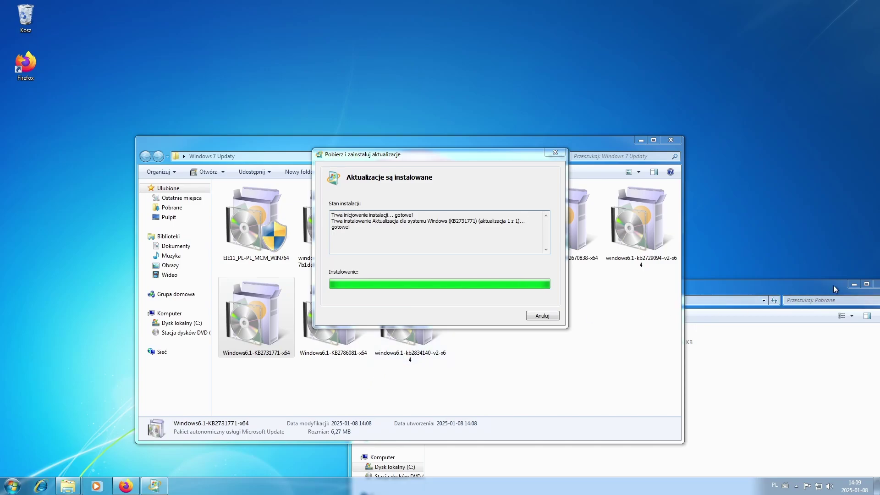
pyautogui.click(545, 318)
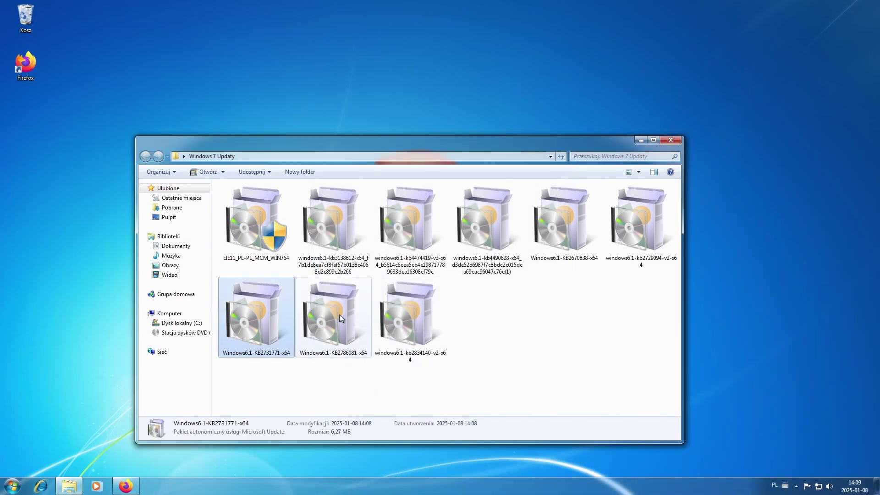
# - Run the update packages Windows6.1-KB2786081-x64 and windows6.1-kb2834140-v2-x64, dismissing each installer's message
pyautogui.doubleClick(340, 315)
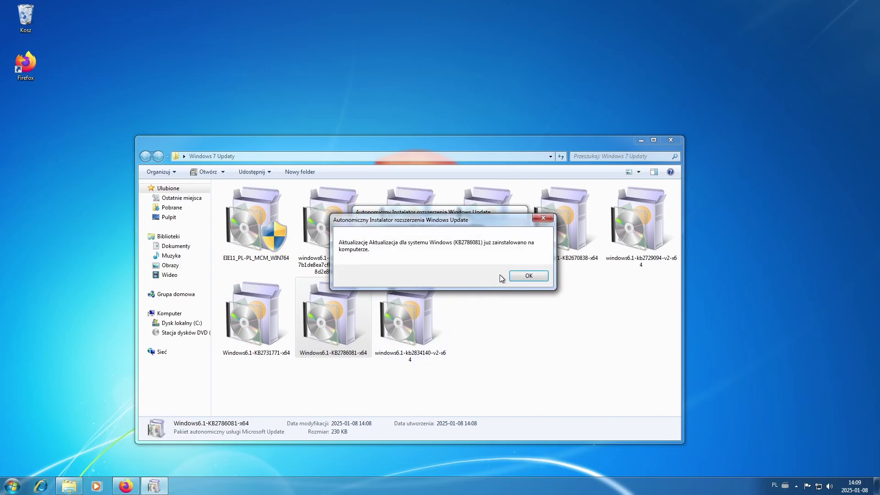
pyautogui.click(514, 275)
pyautogui.doubleClick(386, 323)
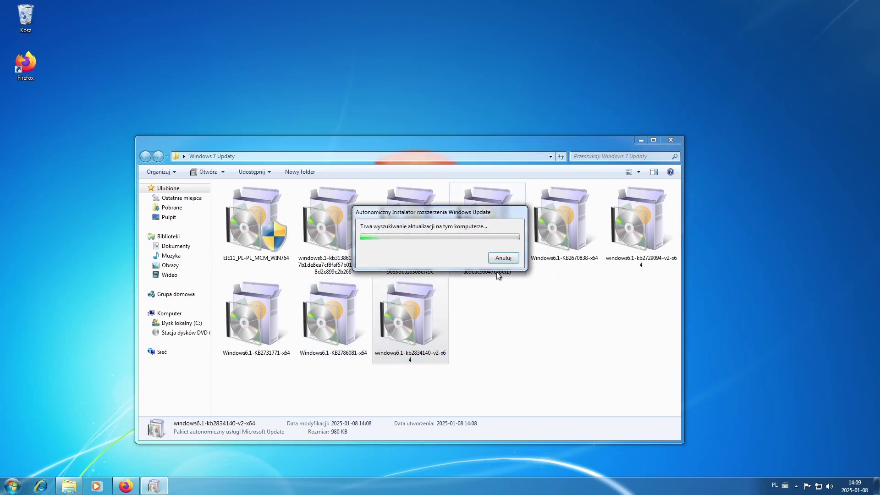
pyautogui.click(525, 273)
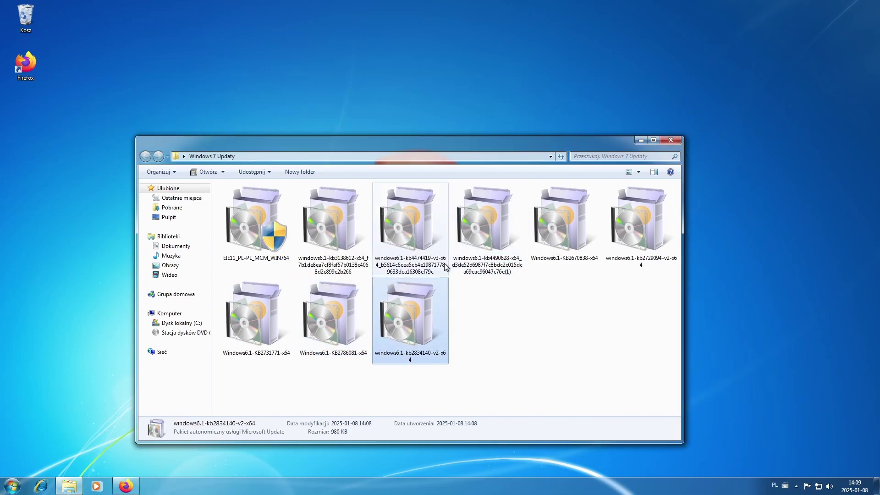
# - Restart the computer to apply the installed updates
pyautogui.click(13, 485)
pyautogui.click(158, 463)
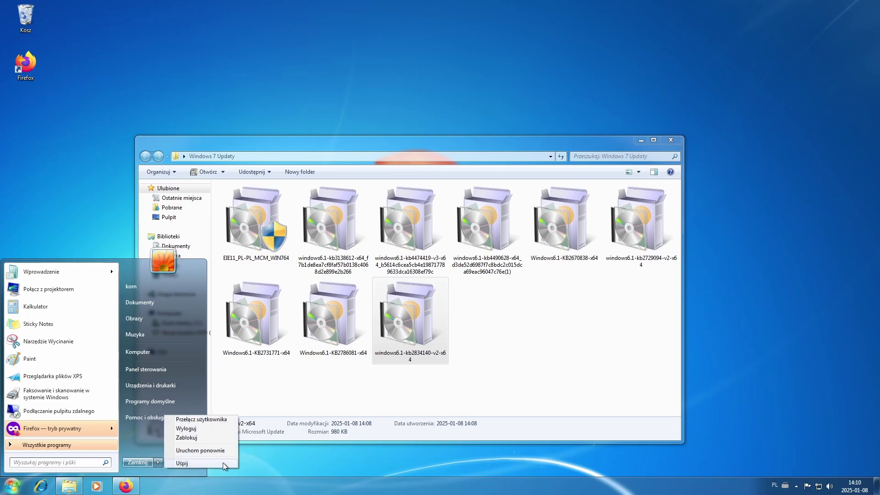
pyautogui.click(197, 454)
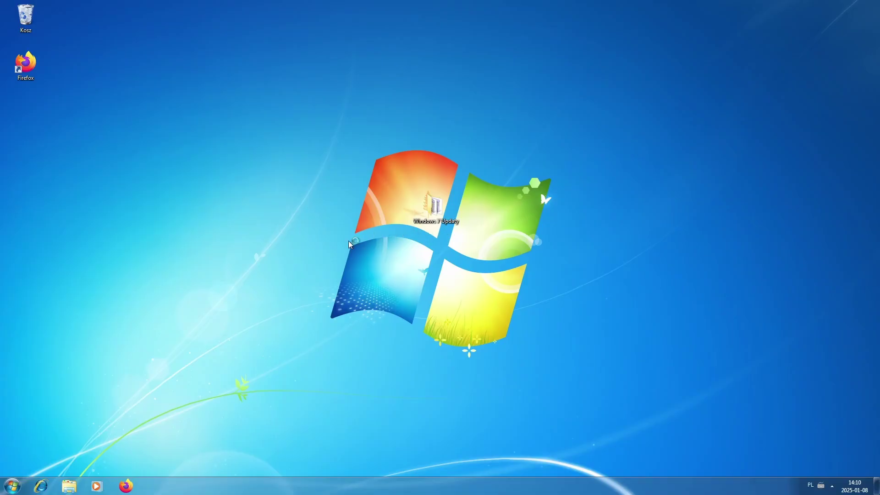
# - Install Internet Explorer 11 from EIE11_PL-PL_MCM_WIN764 in the Windows 7 Updaty folder, allowing the changes, and restart the computer
pyautogui.moveTo(276, 285); pyautogui.dragTo(613, 226)
pyautogui.doubleClick(413, 218)
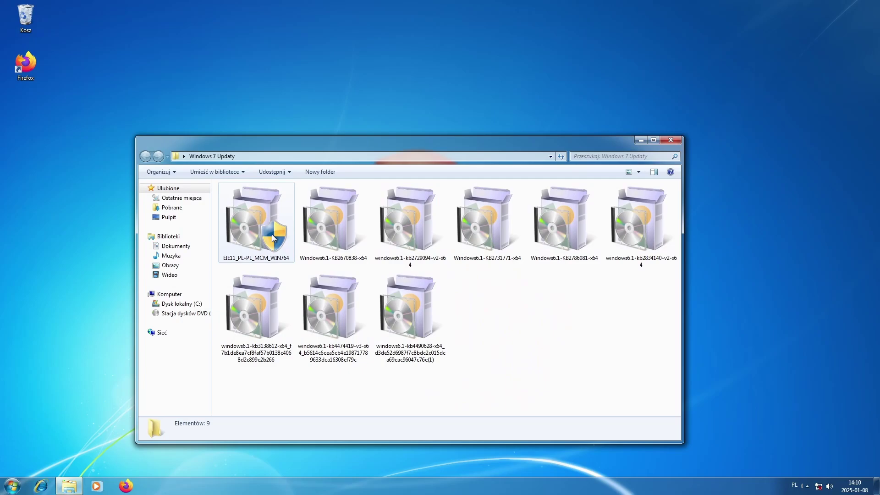
pyautogui.click(272, 235)
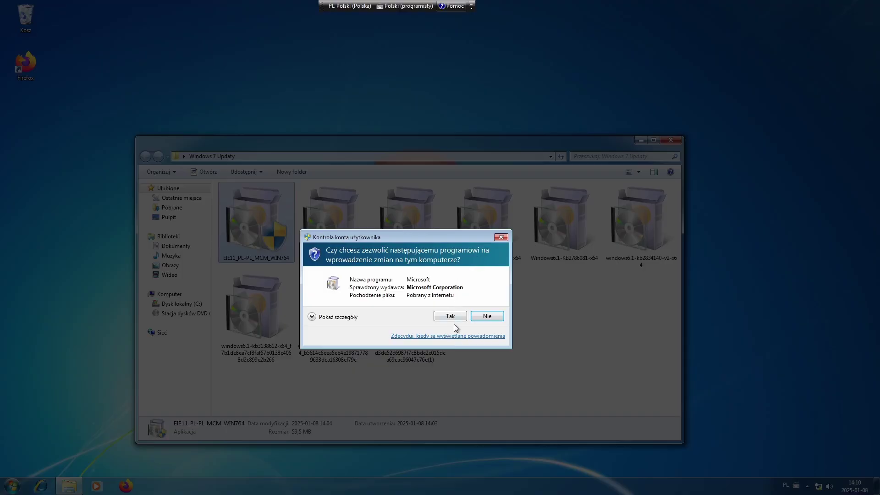
pyautogui.click(453, 320)
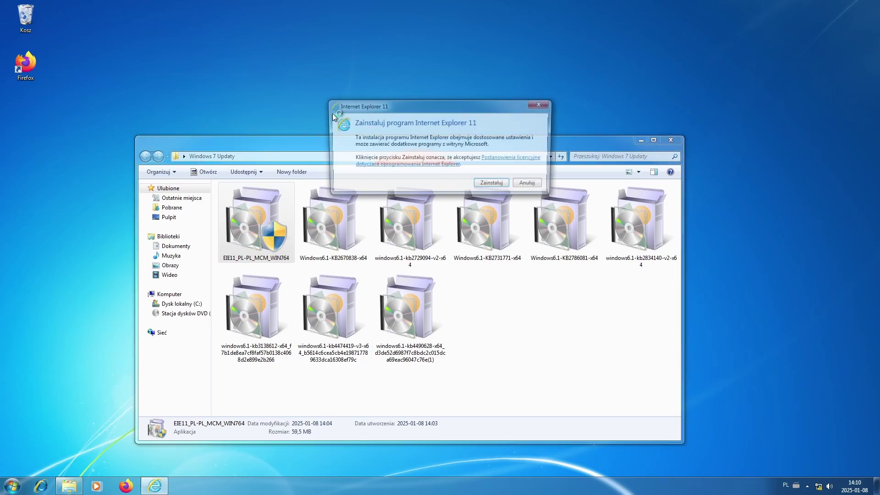
pyautogui.click(499, 187)
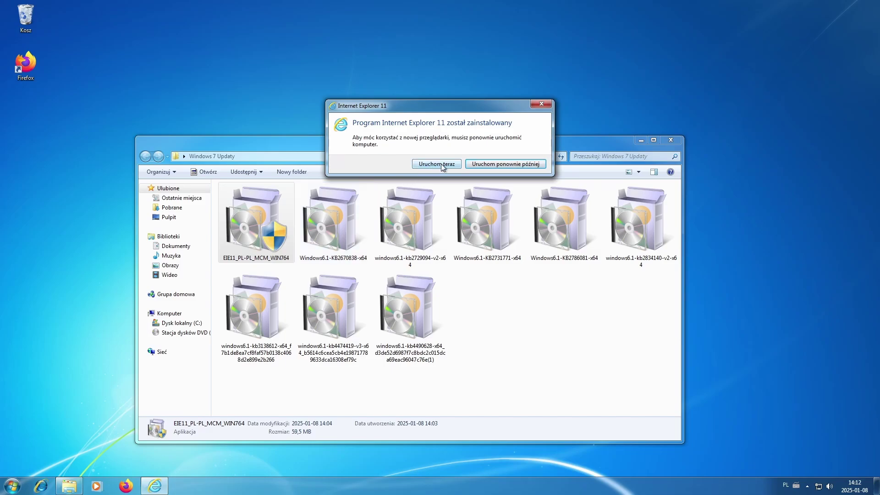
pyautogui.click(429, 163)
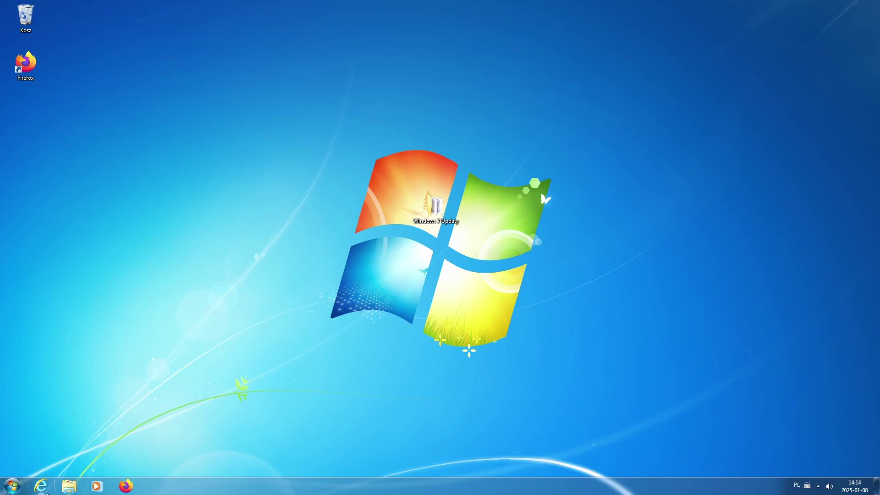
# - Search the system for "windows up", open Windows Update and bring up its update installation settings
pyautogui.click(12, 487)
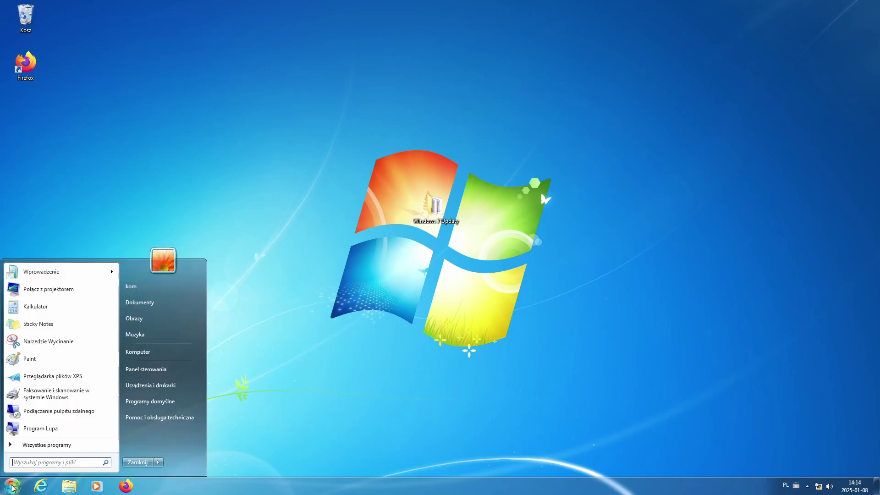
pyautogui.write('window')
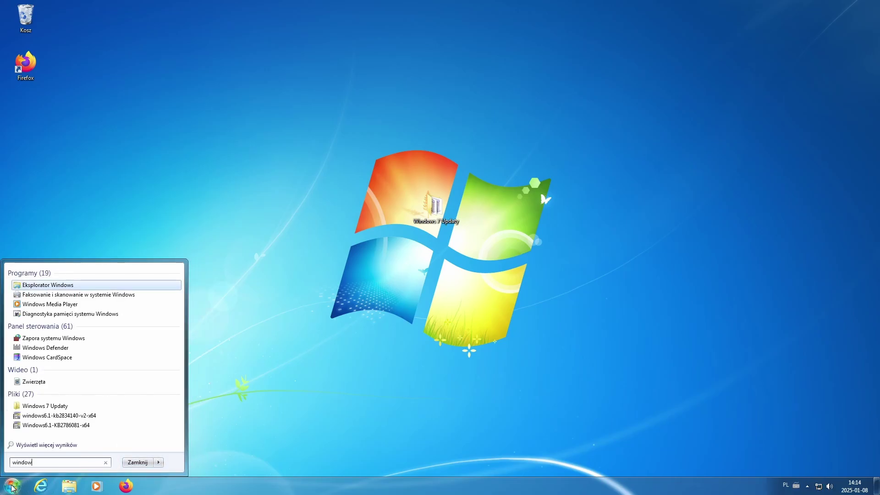
pyautogui.write('s up')
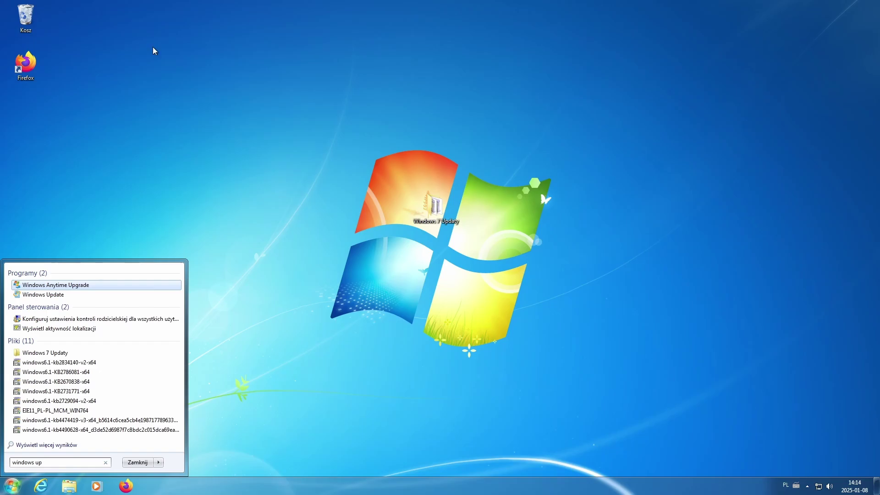
pyautogui.click(83, 296)
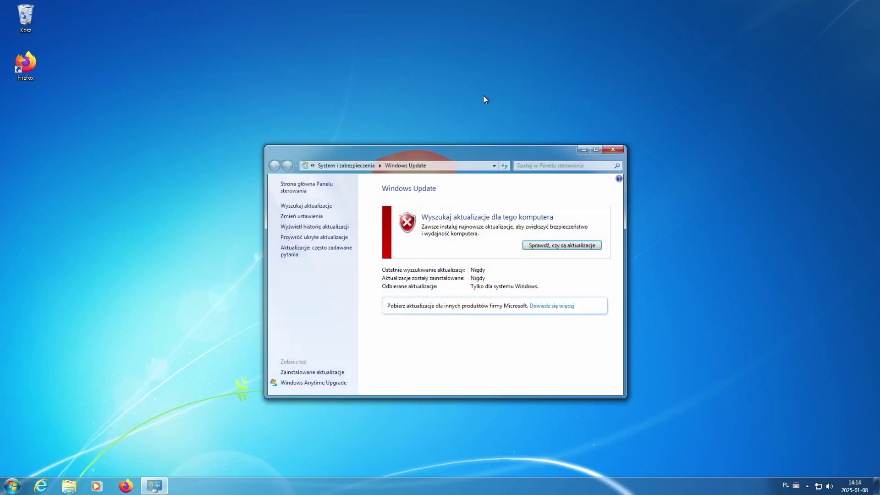
pyautogui.click(302, 215)
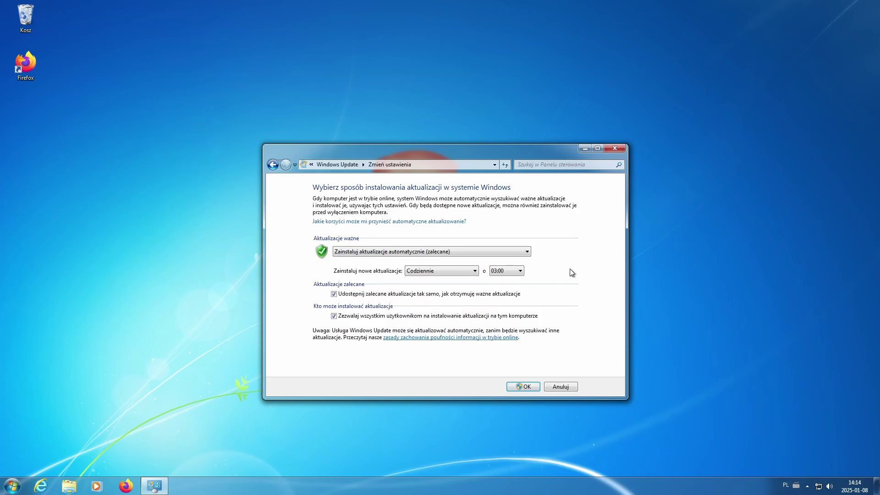
# - Try "Pobierz aktualizacje, ale pozwól mi wybrać, czy je zainstalować" for important updates, and return to "Zainstaluj aktualizacje automatycznie (zalecane)"
pyautogui.click(425, 252)
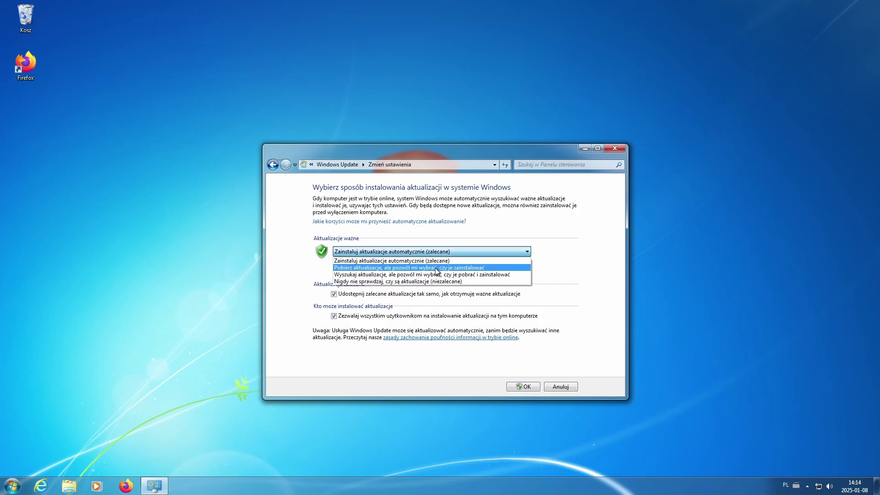
pyautogui.click(436, 269)
pyautogui.click(458, 251)
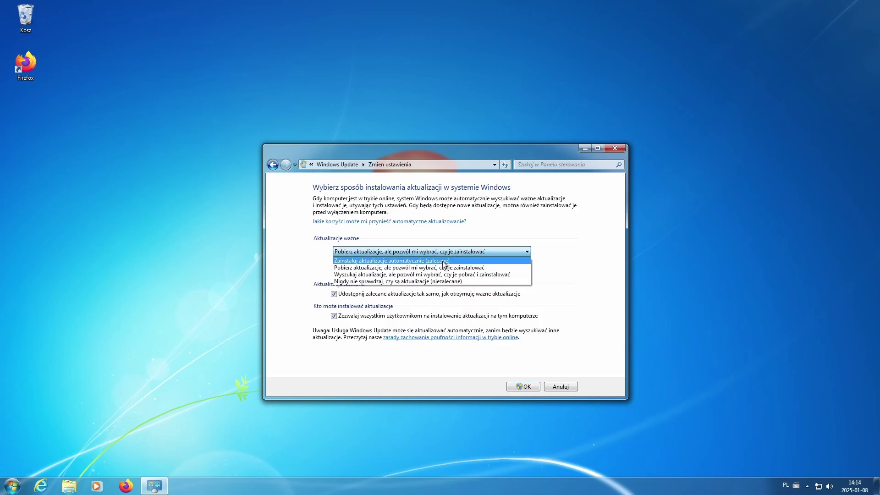
pyautogui.click(442, 262)
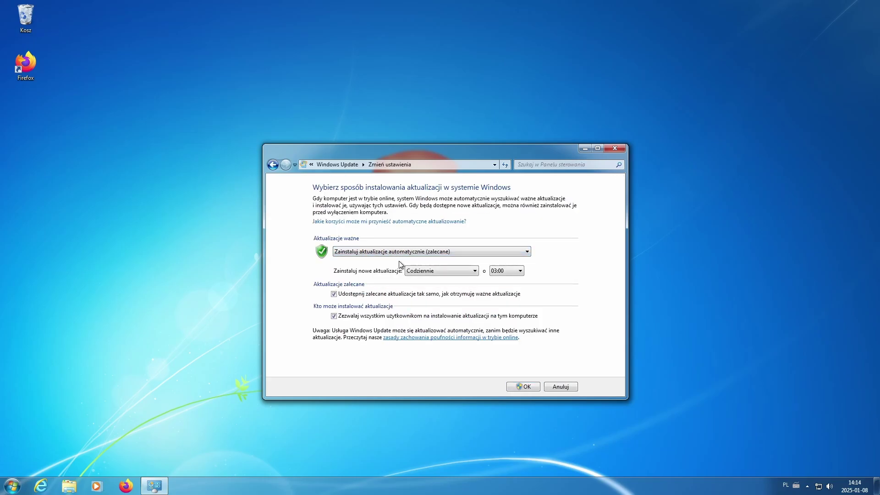
# - Confirm "Zainstaluj aktualizacje automatycznie (zalecane)" with daily installation at 03:00, and start checking the computer for updates
pyautogui.click(525, 387)
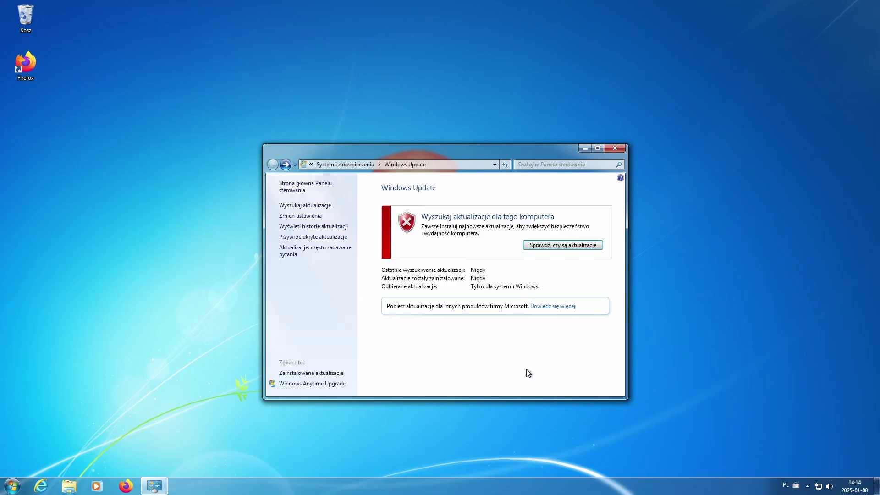
pyautogui.click(317, 217)
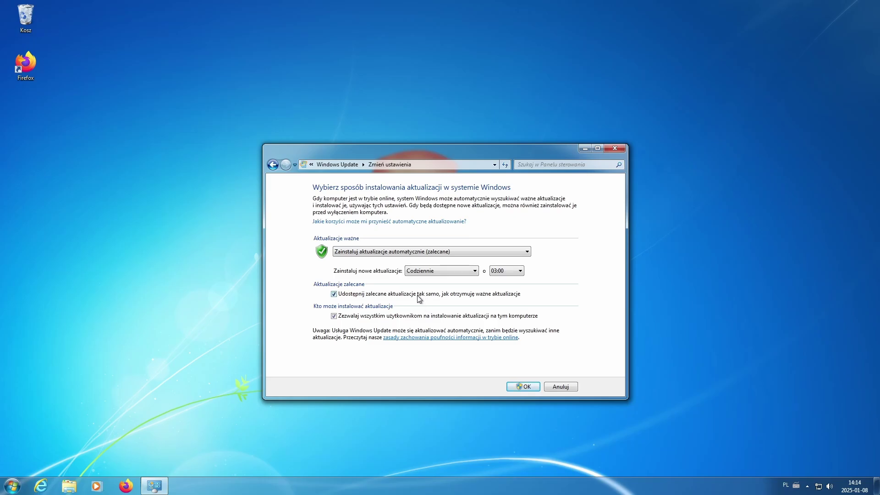
pyautogui.click(526, 388)
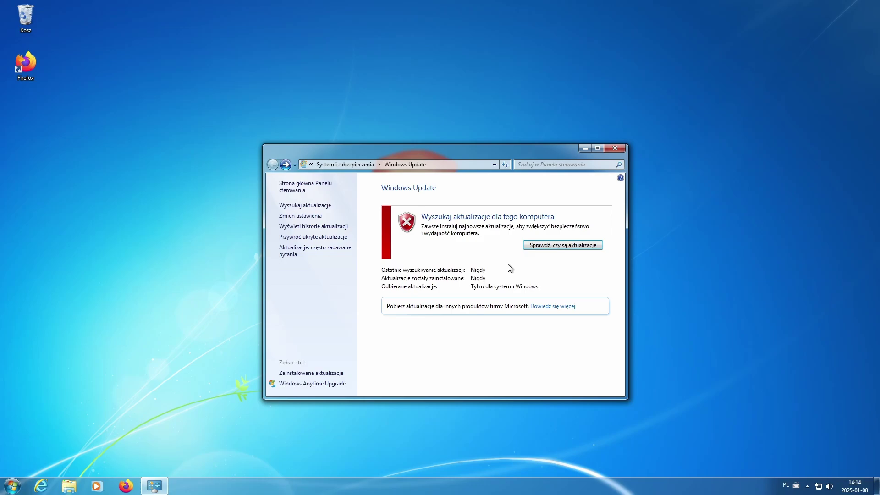
pyautogui.click(569, 246)
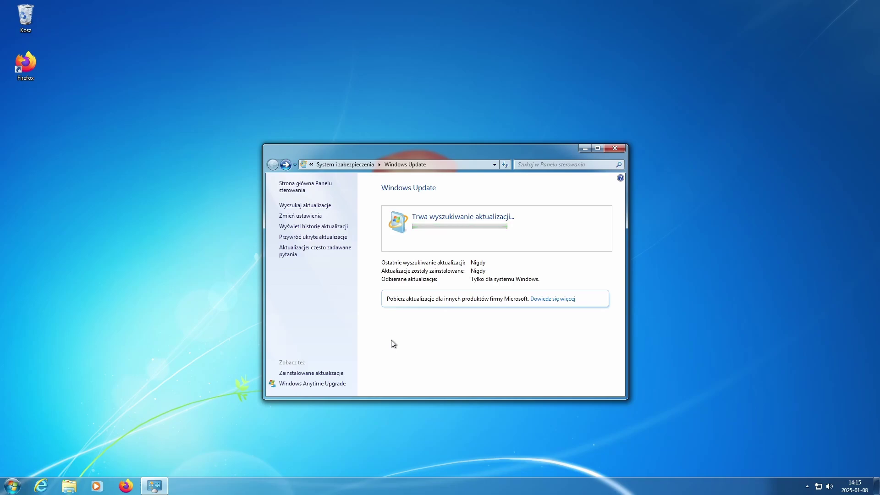
# - Maximize the Windows Update window, review the important updates sorted by size, discard the selection view and look up the optional updates
pyautogui.click(597, 148)
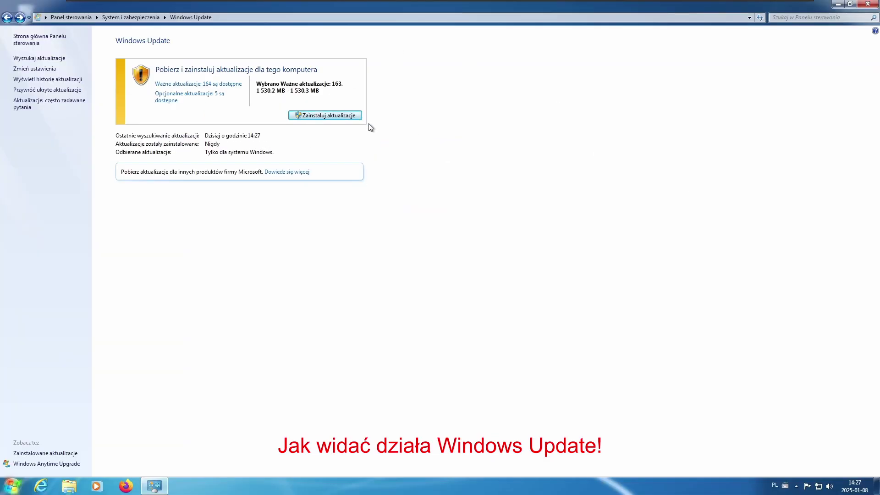
pyautogui.click(214, 85)
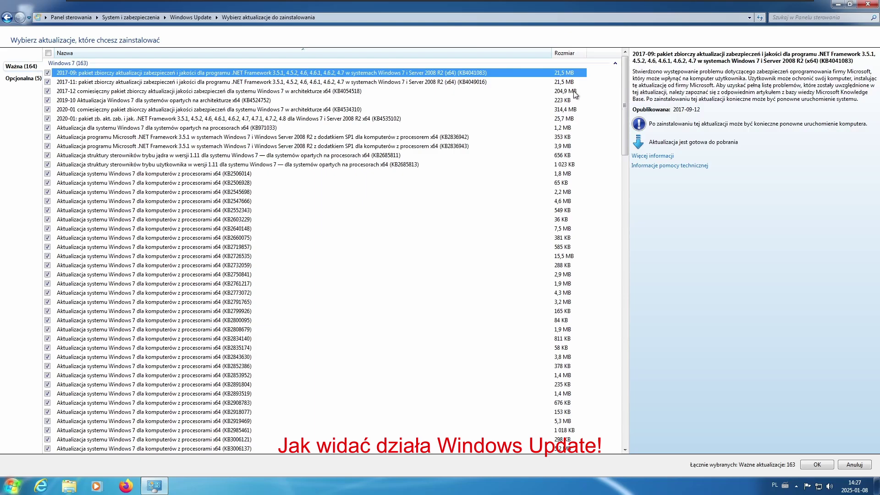
pyautogui.click(564, 52)
pyautogui.moveTo(625, 73); pyautogui.dragTo(629, 418)
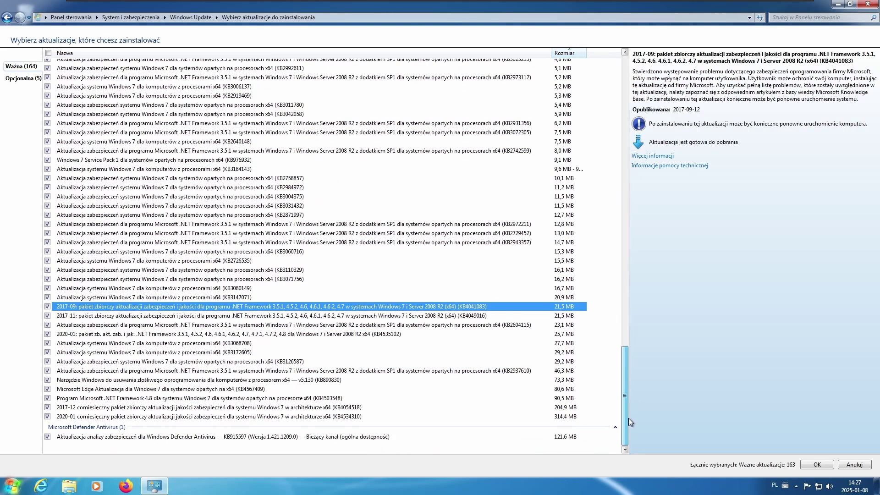
pyautogui.moveTo(628, 369); pyautogui.dragTo(834, 469)
pyautogui.click(855, 464)
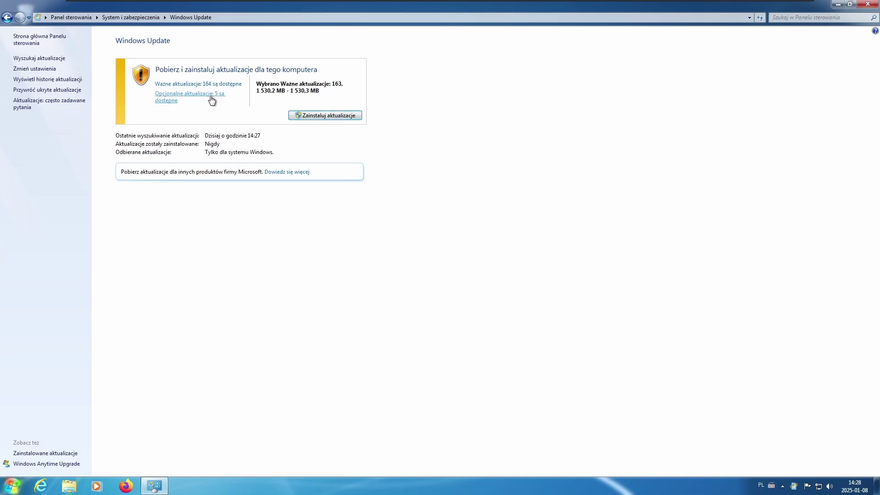
pyautogui.click(211, 95)
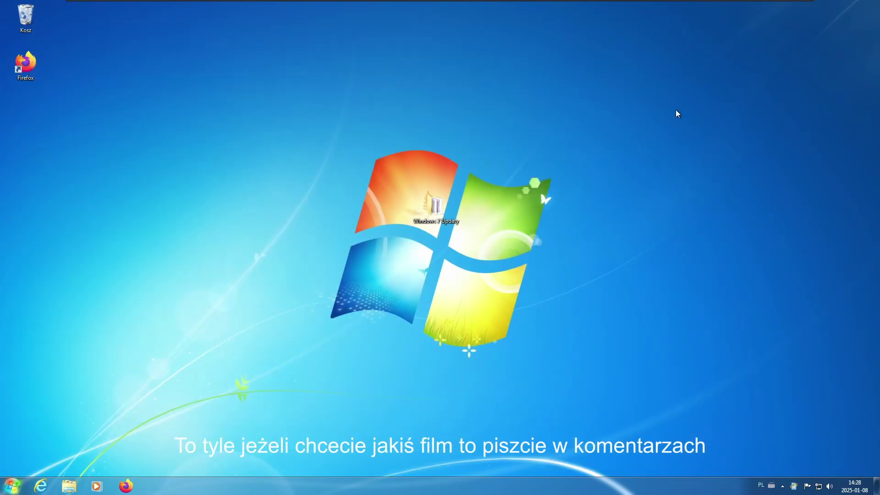
# - Check the progress of the background update download from the desktop
pyautogui.moveTo(677, 111); pyautogui.dragTo(325, 356)
pyautogui.click(347, 375)
pyautogui.moveTo(794, 487)
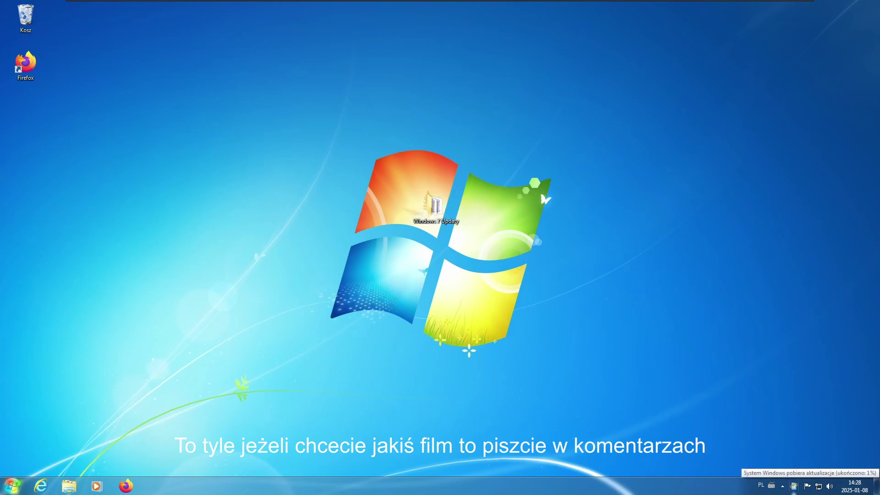